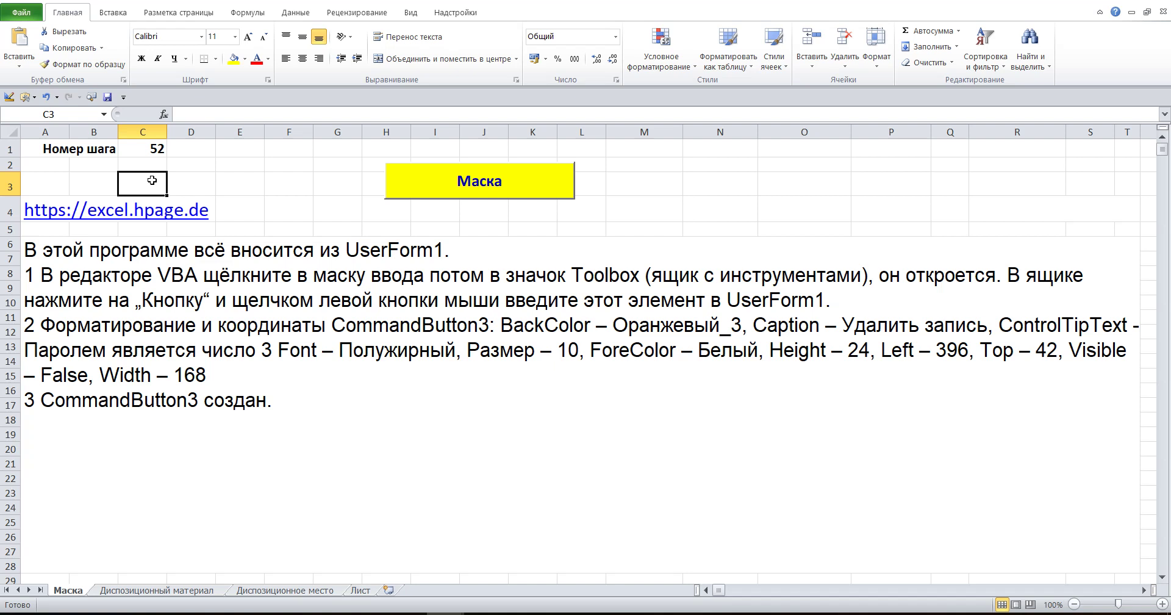
Change the step counter in cell C1 from 52 to 53
{"action": "left_click", "coordinate": [153, 150]}
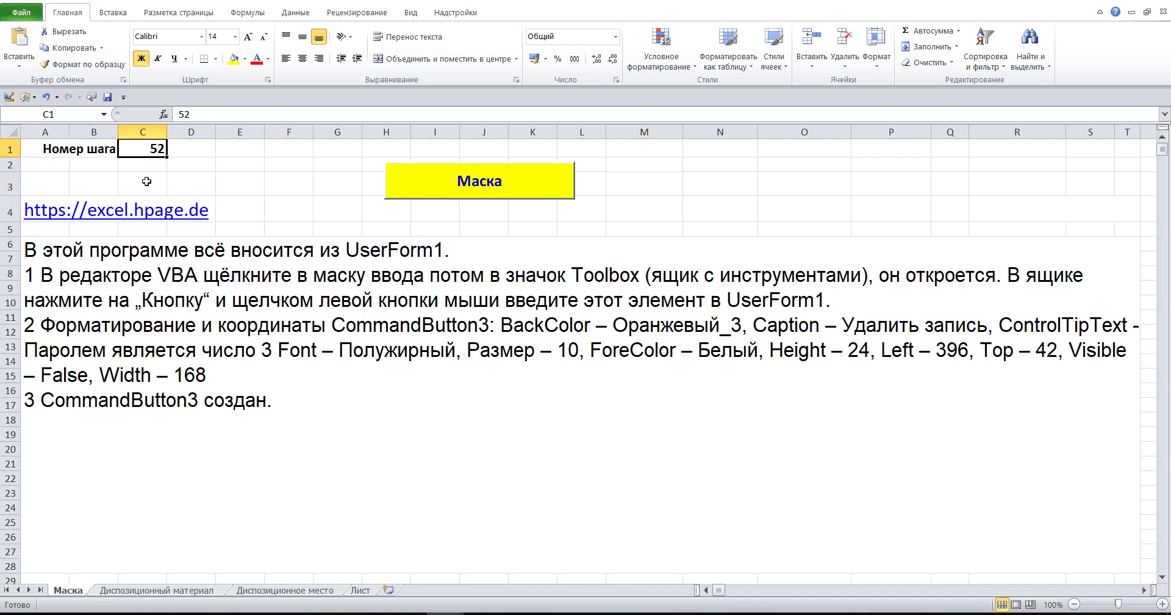
{"action": "type", "text": "53"}
{"action": "key", "text": "Return"}
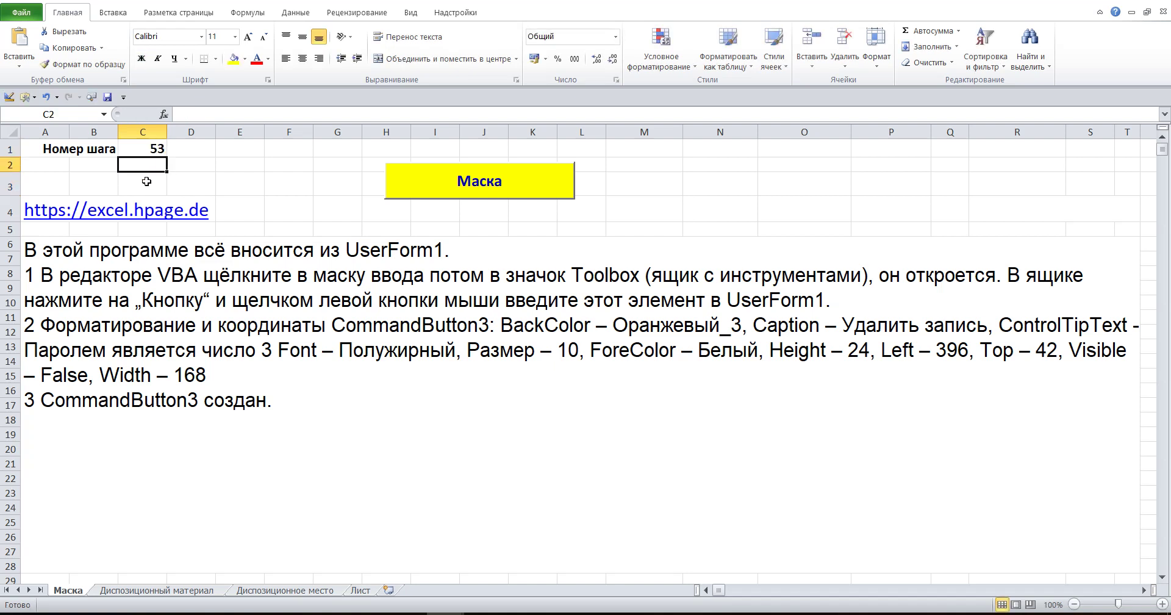
Highlight the step 1 instructions in cell A6 to read them
{"action": "double_click", "coordinate": [189, 250]}
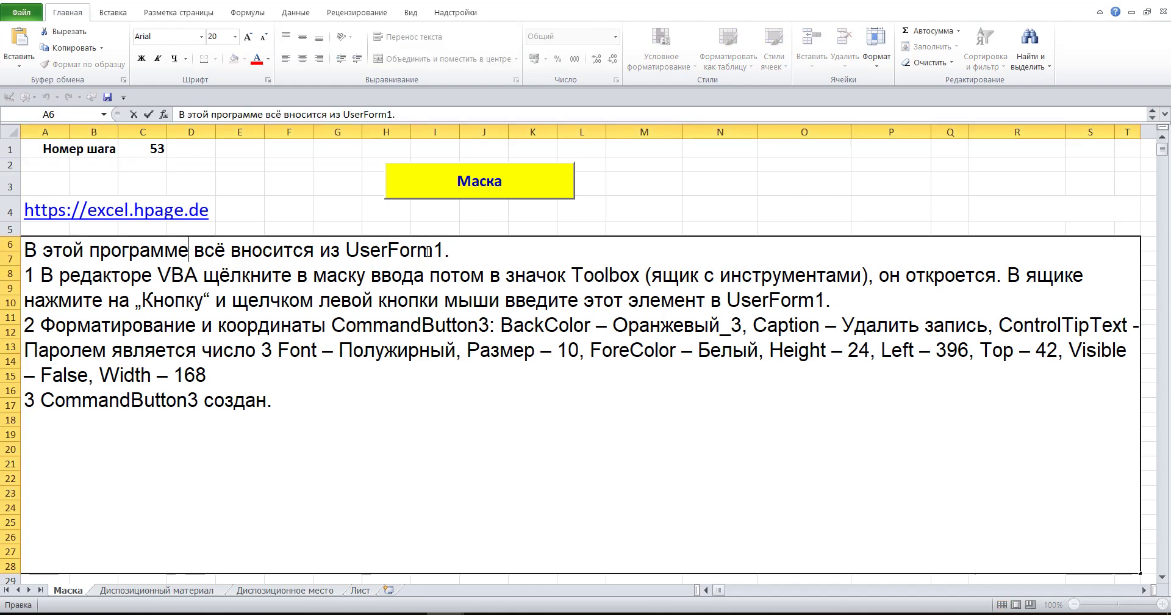
{"action": "left_click_drag", "start_coordinate": [474, 248], "coordinate": [63, 225]}
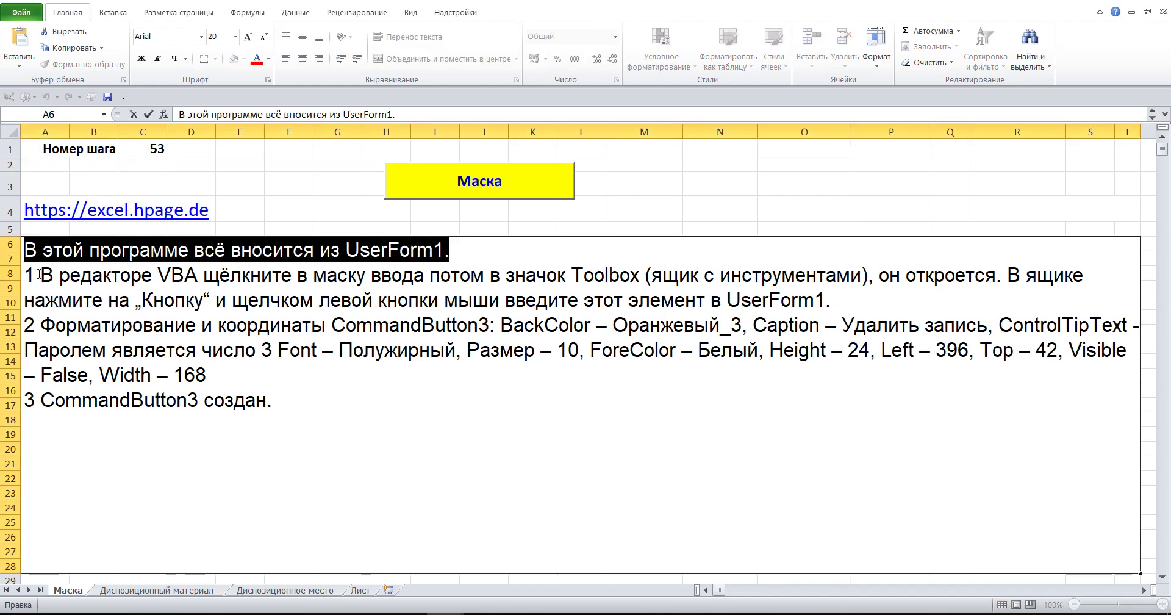
{"action": "left_click_drag", "start_coordinate": [40, 275], "coordinate": [880, 304]}
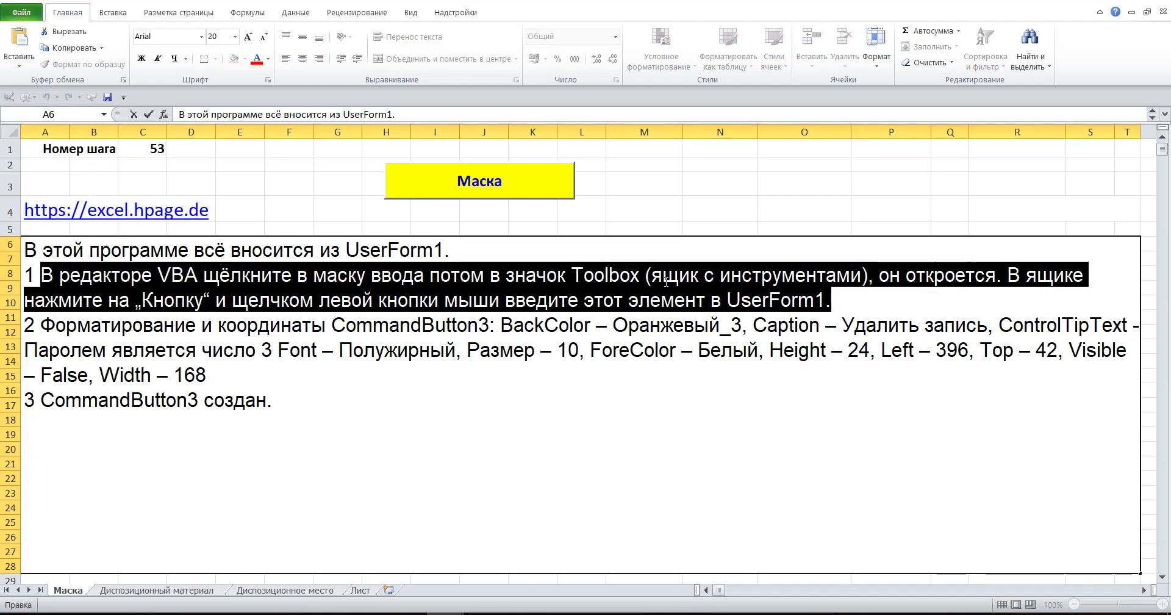
{"action": "left_click", "coordinate": [208, 177]}
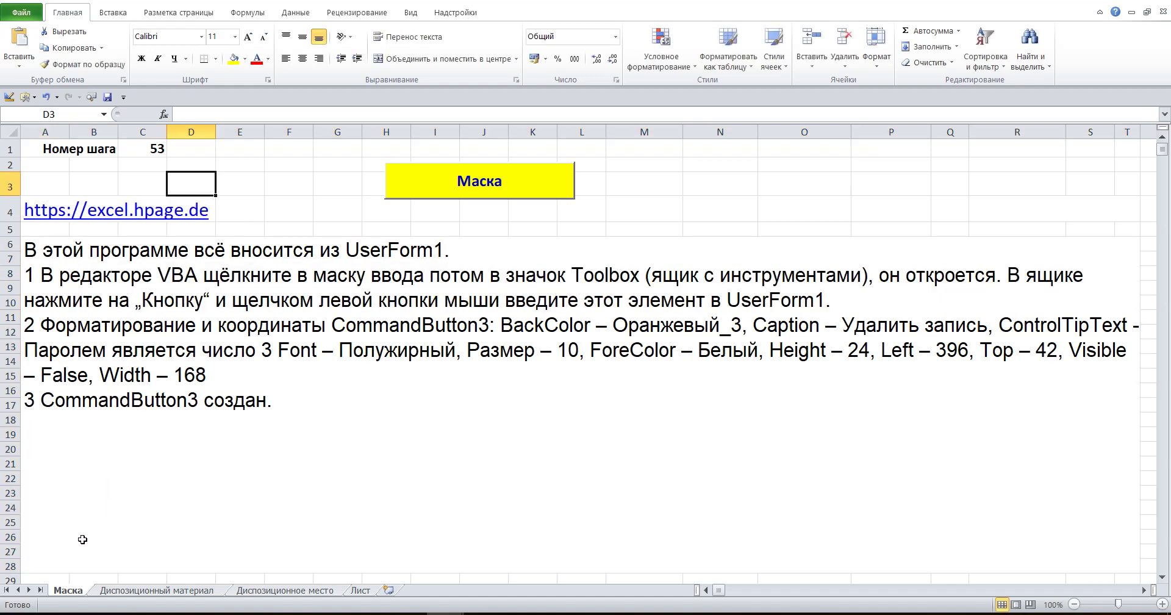
Open the Маска sheet's code, then UserForm1's designer with the Toolbox showing
{"action": "right_click", "coordinate": [69, 595]}
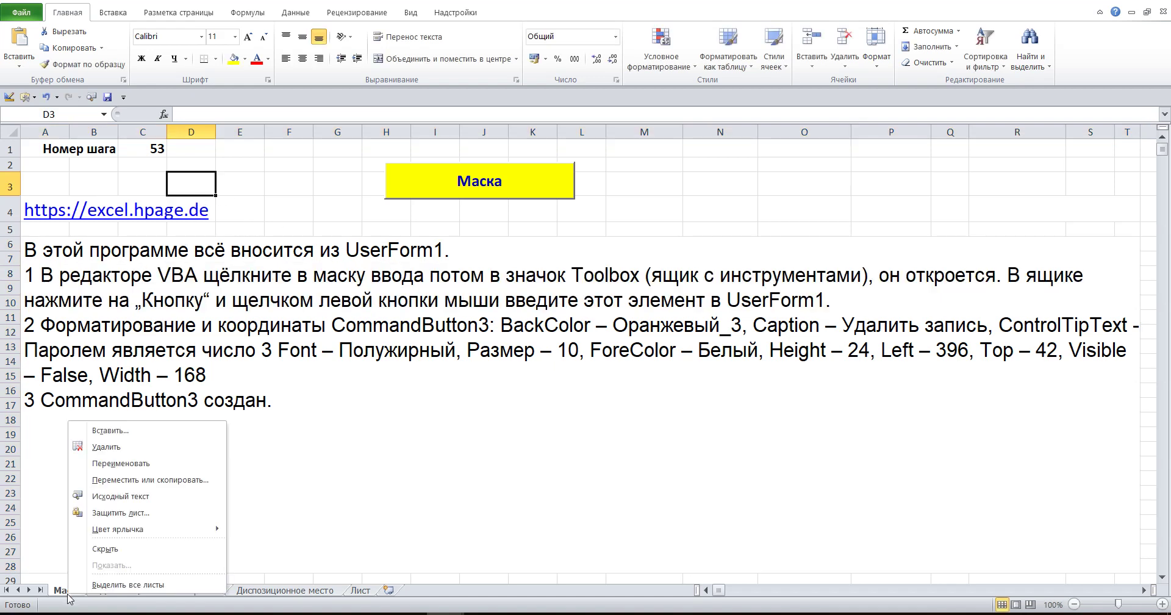
{"action": "left_click", "coordinate": [128, 499]}
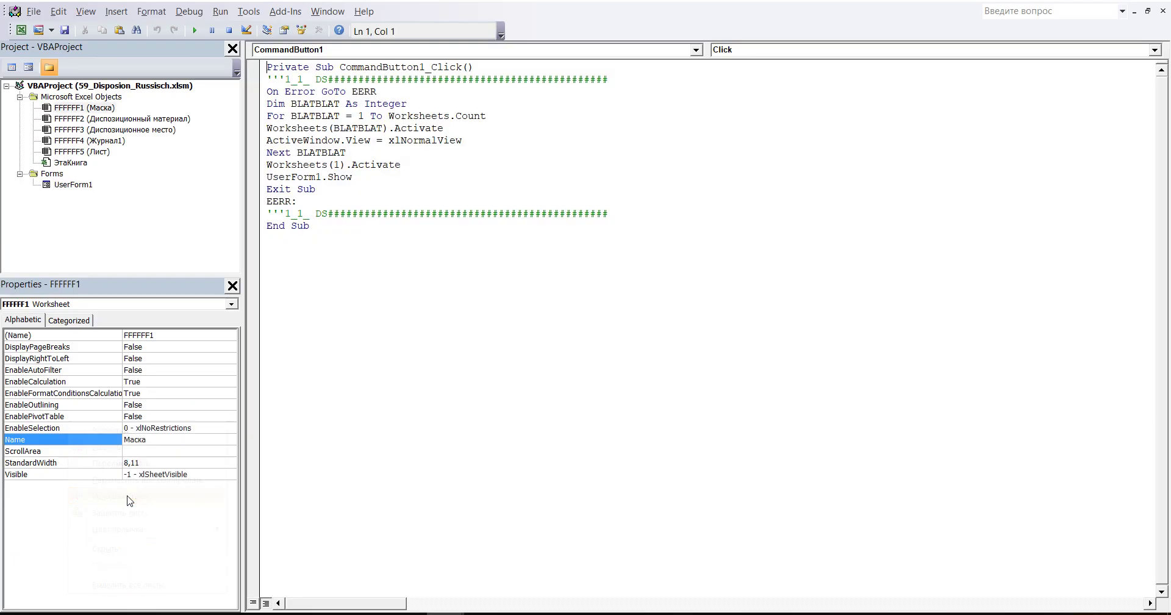
{"action": "left_click", "coordinate": [46, 184]}
{"action": "double_click", "coordinate": [45, 185]}
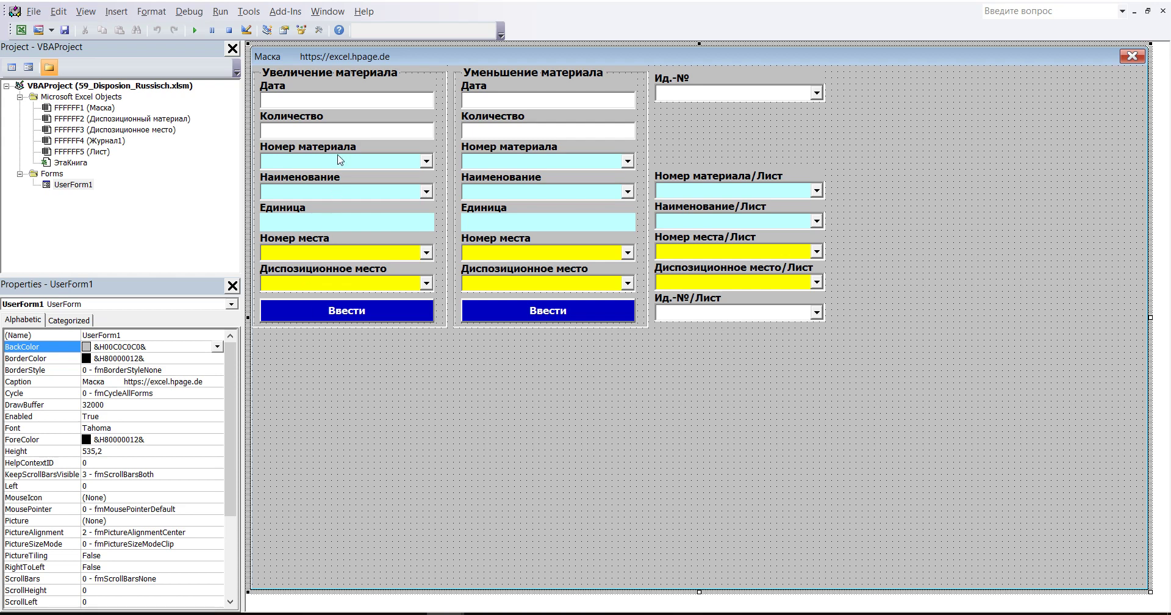
{"action": "left_click", "coordinate": [319, 31]}
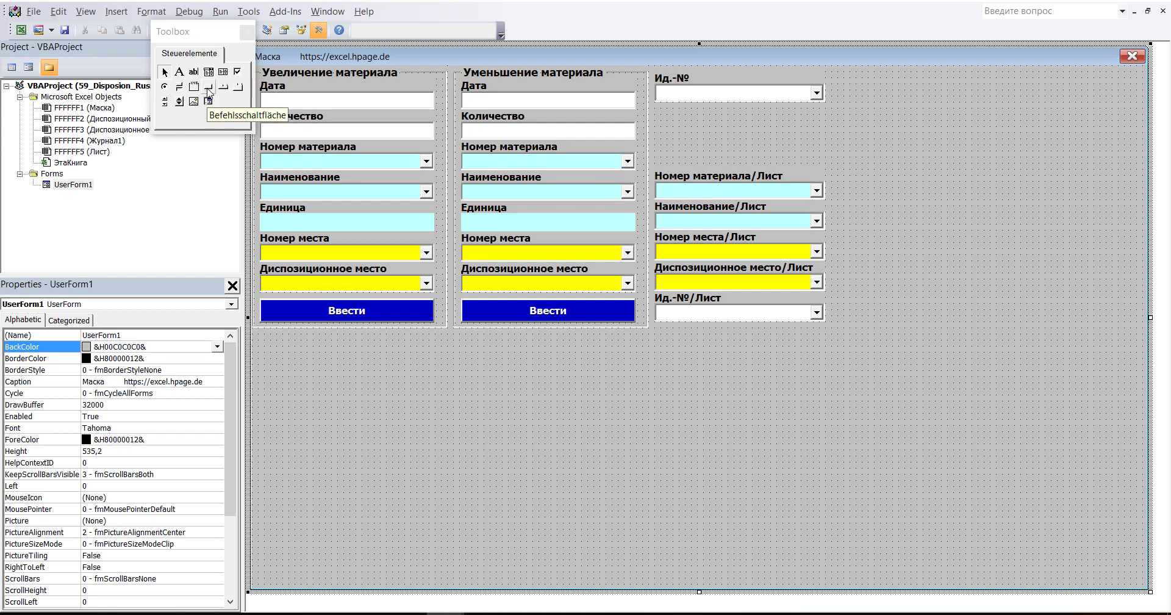
Place a CommandButton3 on UserForm1 below the fields, then return to the Excel sheet
{"action": "left_click", "coordinate": [209, 89]}
{"action": "left_click", "coordinate": [680, 359]}
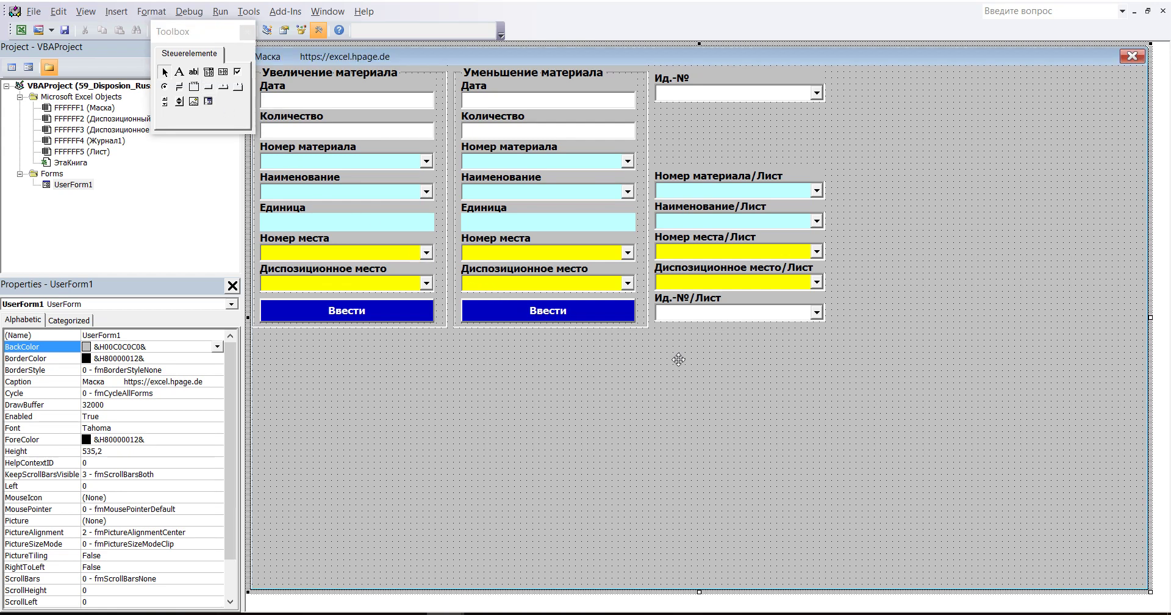
{"action": "left_click", "coordinate": [247, 32]}
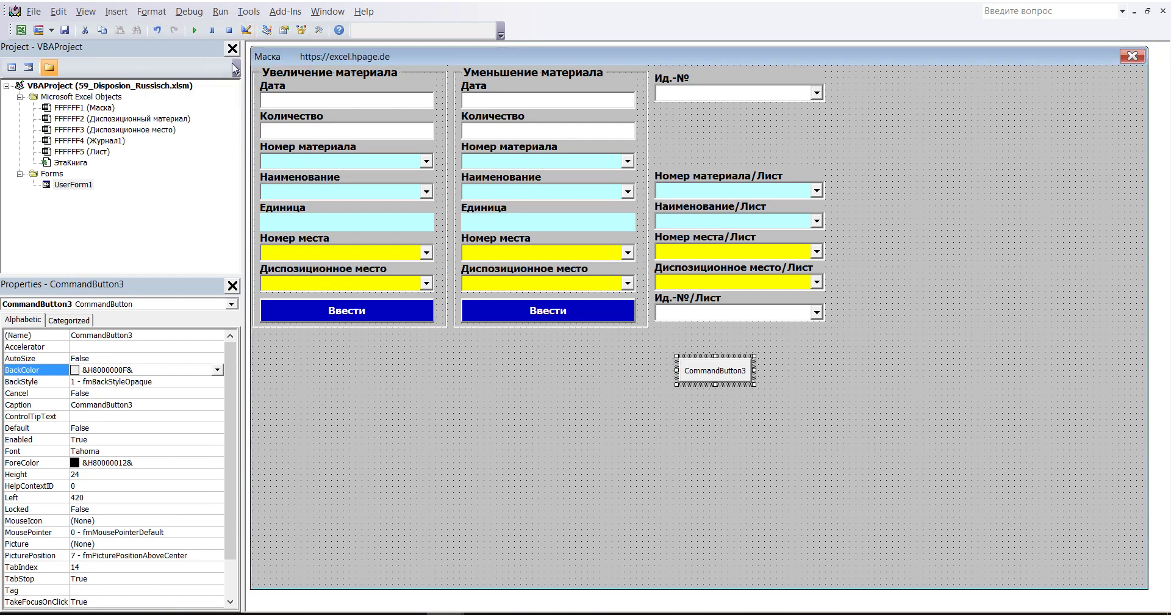
{"action": "left_click", "coordinate": [130, 337]}
{"action": "double_click", "coordinate": [134, 334]}
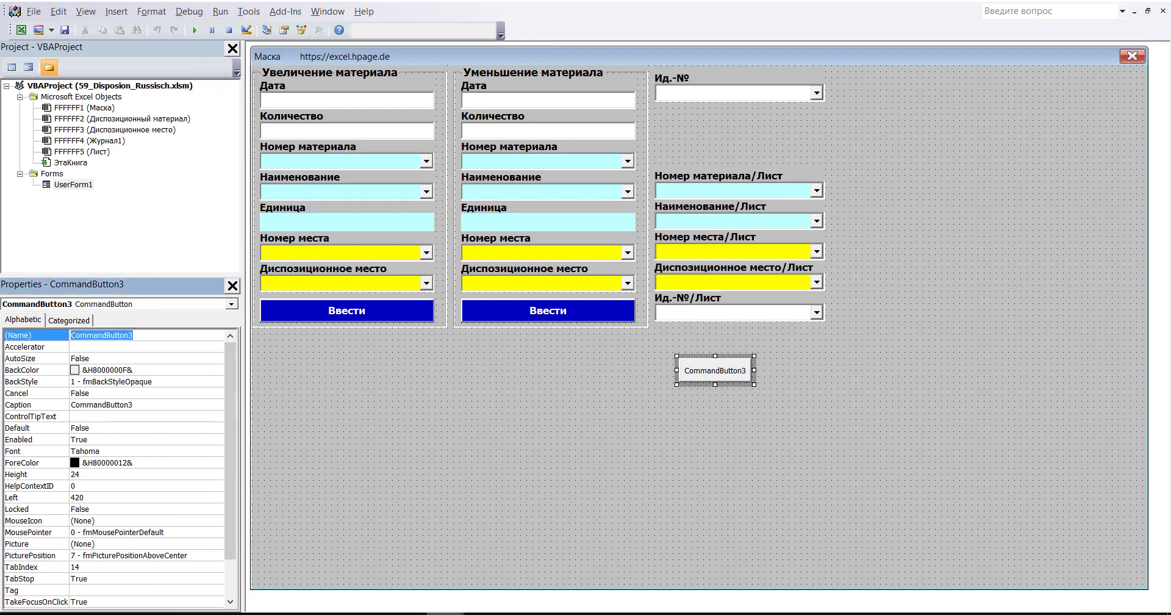
{"action": "left_click", "coordinate": [340, 507]}
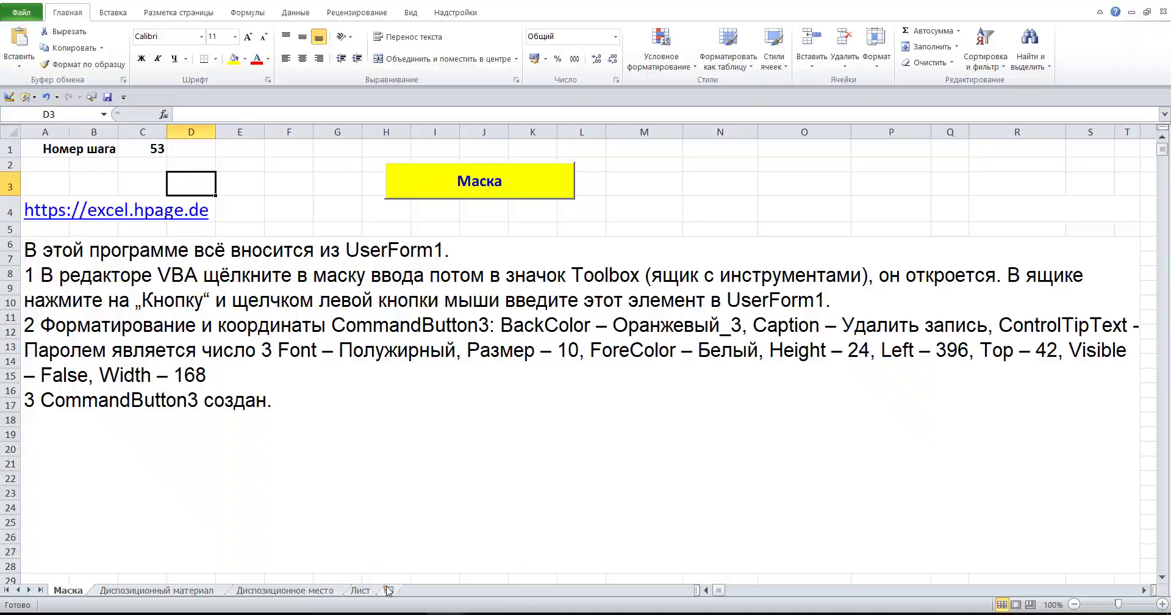
Copy 'Удалить запись' from the step 2 instructions in A6 and return to VBA
{"action": "double_click", "coordinate": [250, 359]}
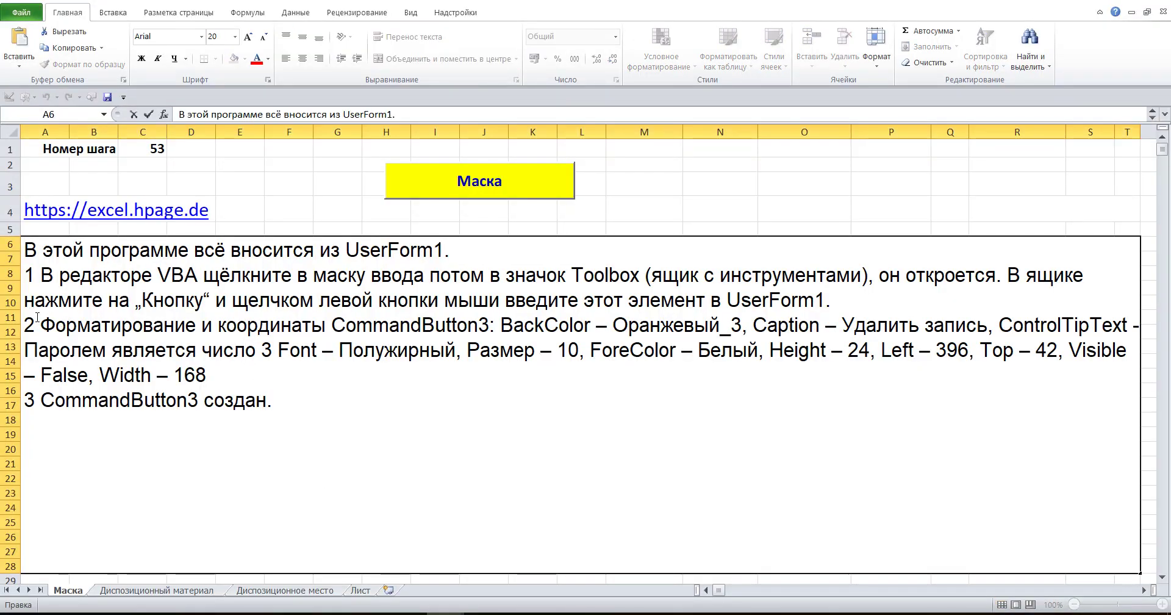
{"action": "left_click_drag", "start_coordinate": [37, 317], "coordinate": [225, 369]}
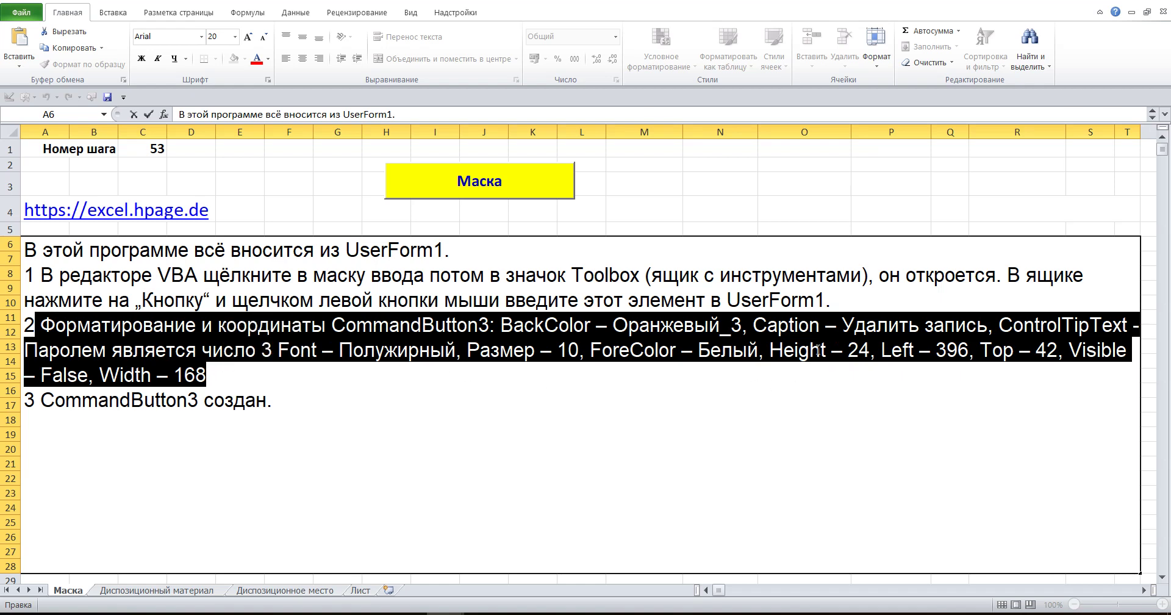
{"action": "left_click_drag", "start_coordinate": [843, 324], "coordinate": [986, 324]}
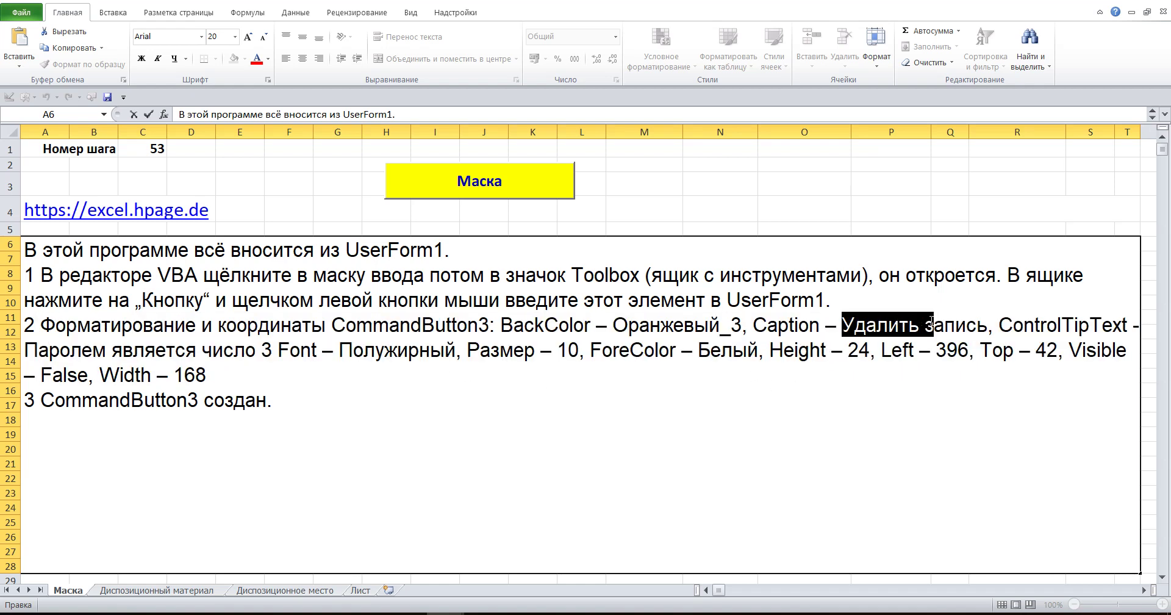
{"action": "right_click", "coordinate": [943, 327]}
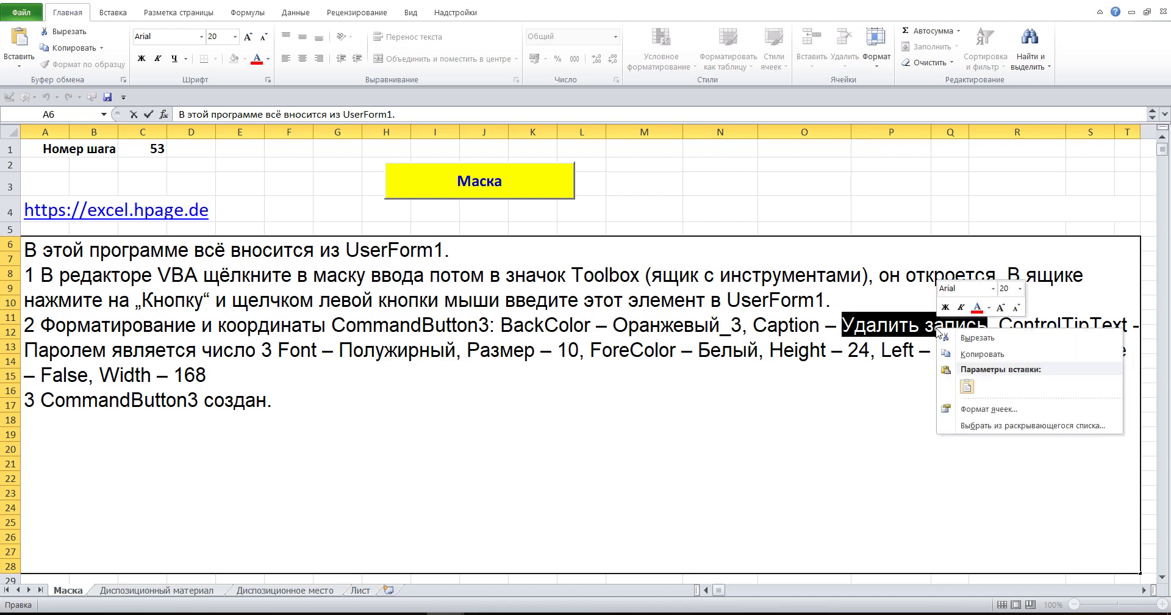
{"action": "left_click", "coordinate": [963, 355]}
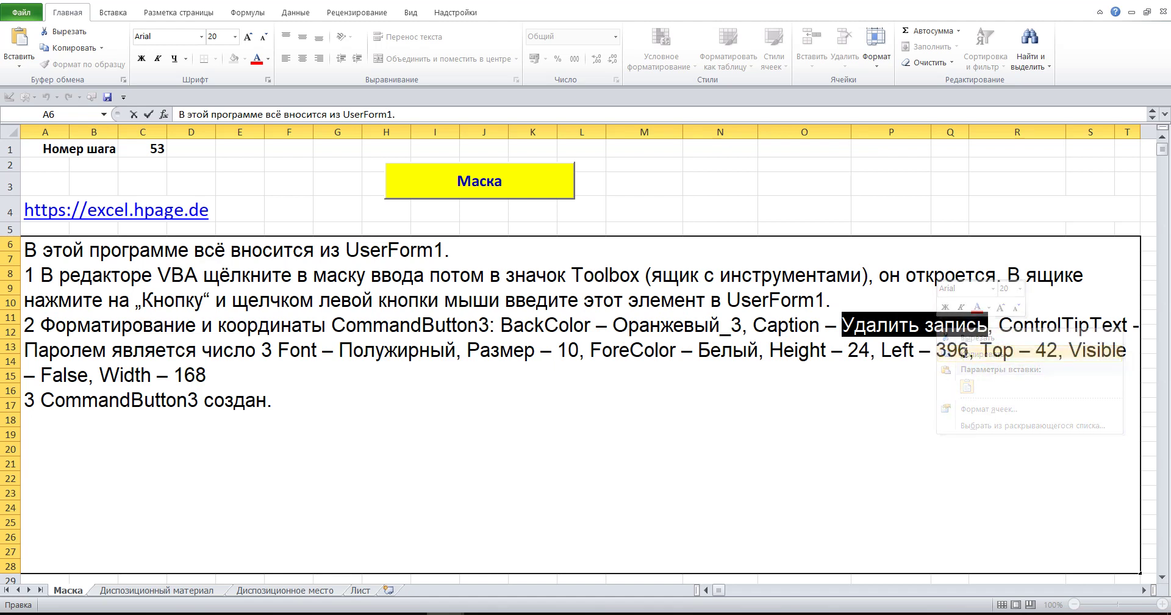
{"action": "left_click", "coordinate": [804, 186]}
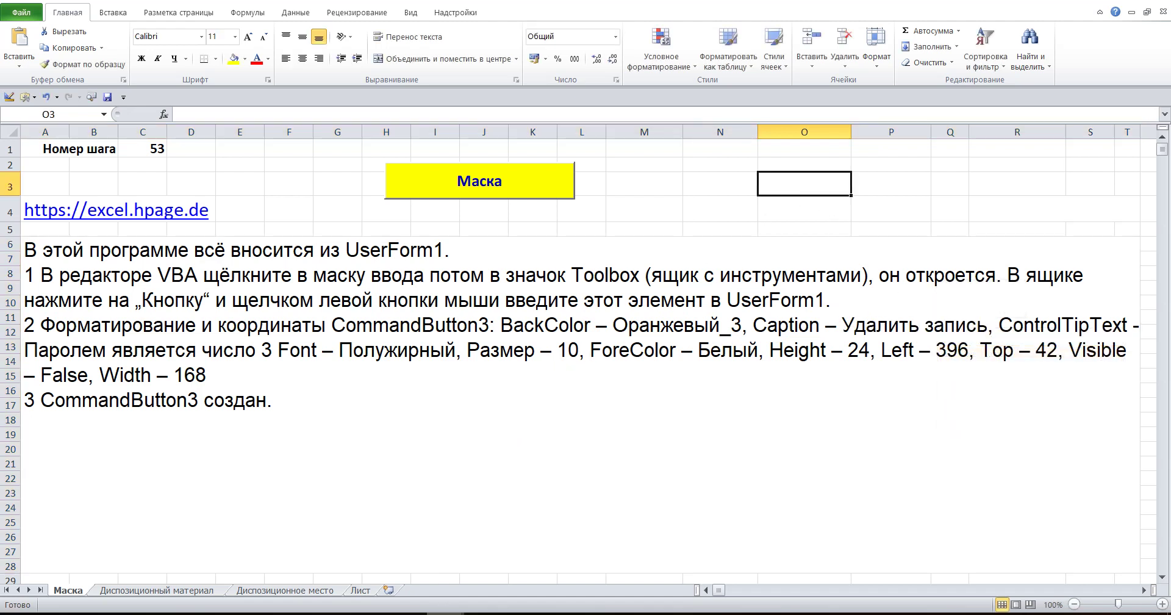
{"action": "left_click", "coordinate": [509, 570]}
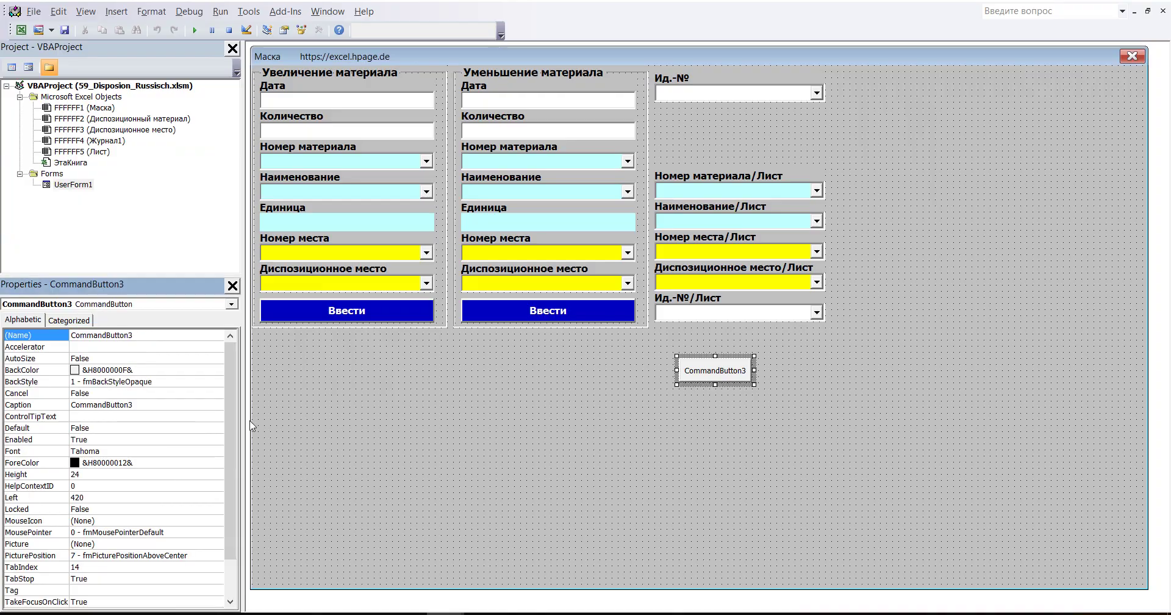
Set CommandButton3's BackColor to palette orange (&H000080FF&)
{"action": "left_click", "coordinate": [139, 332]}
{"action": "left_click", "coordinate": [151, 370]}
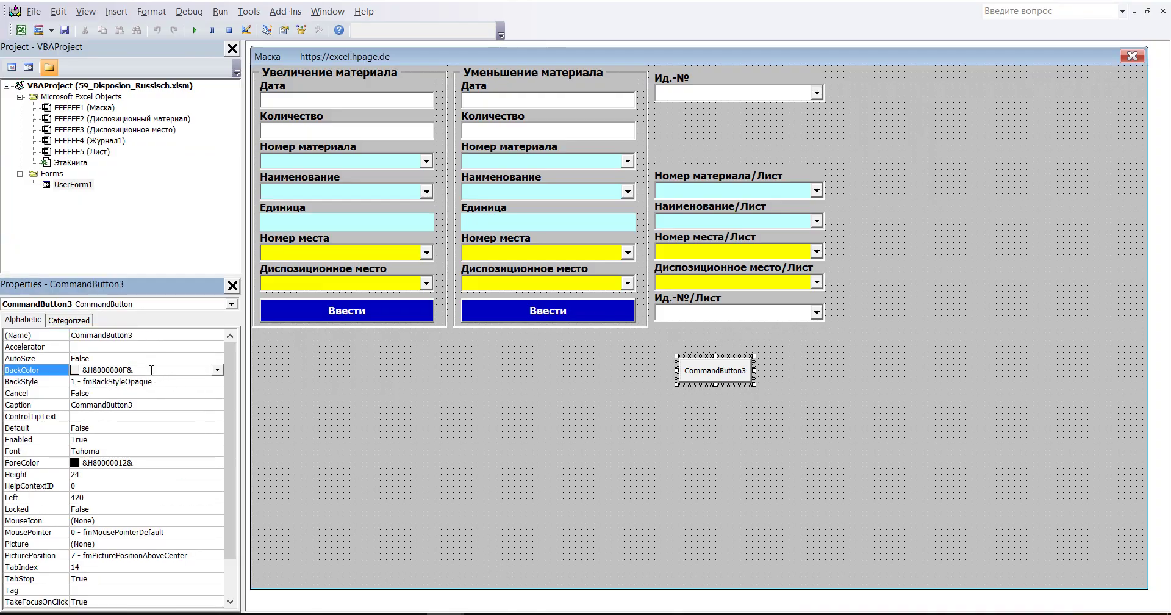
{"action": "left_click", "coordinate": [217, 369]}
{"action": "left_click", "coordinate": [127, 384]}
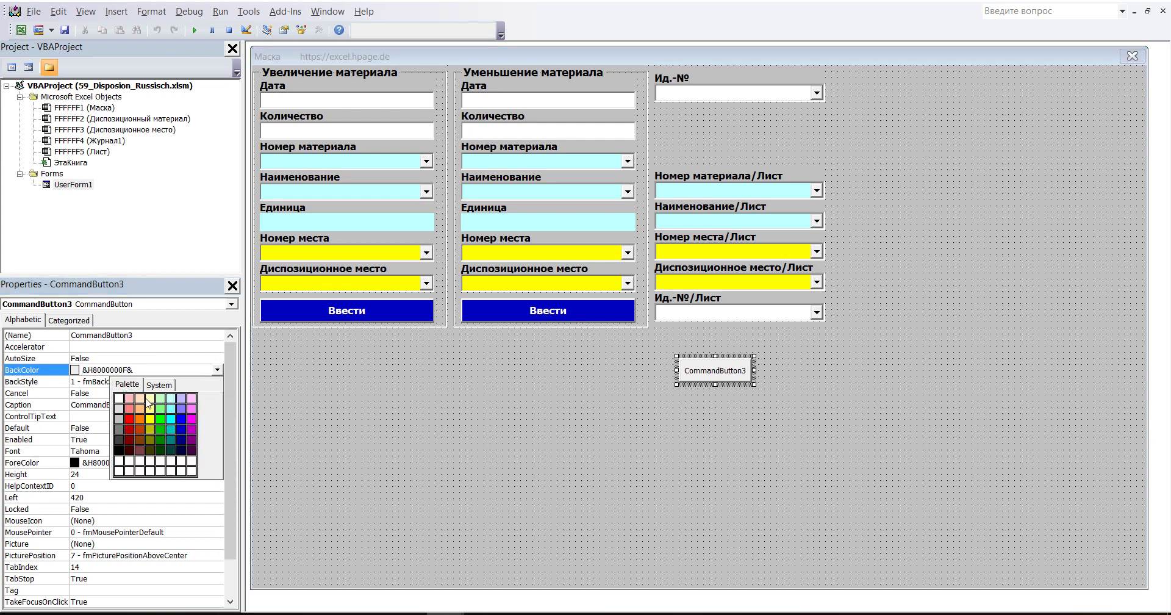
{"action": "left_click", "coordinate": [139, 418]}
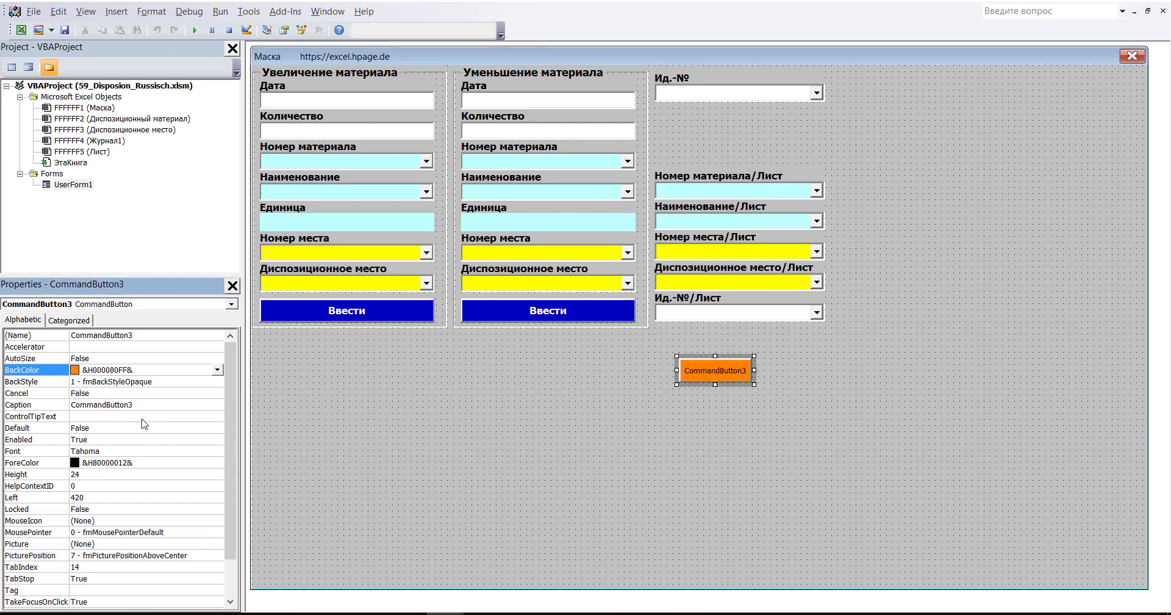
Paste 'Удалить запись' as CommandButton3's Caption
{"action": "left_click", "coordinate": [143, 405]}
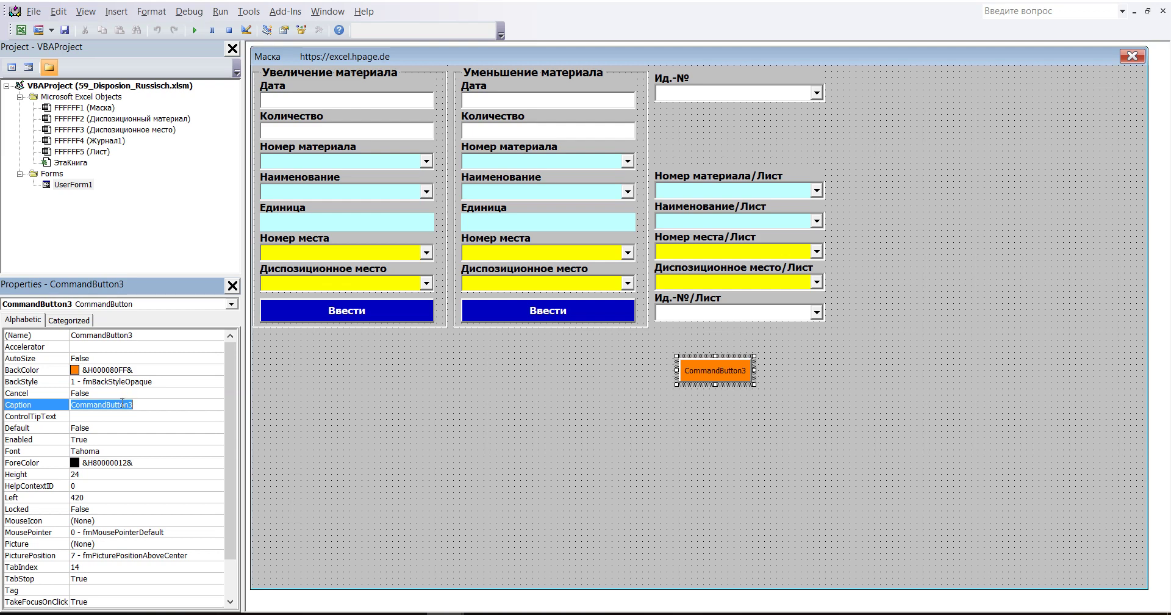
{"action": "right_click", "coordinate": [122, 403]}
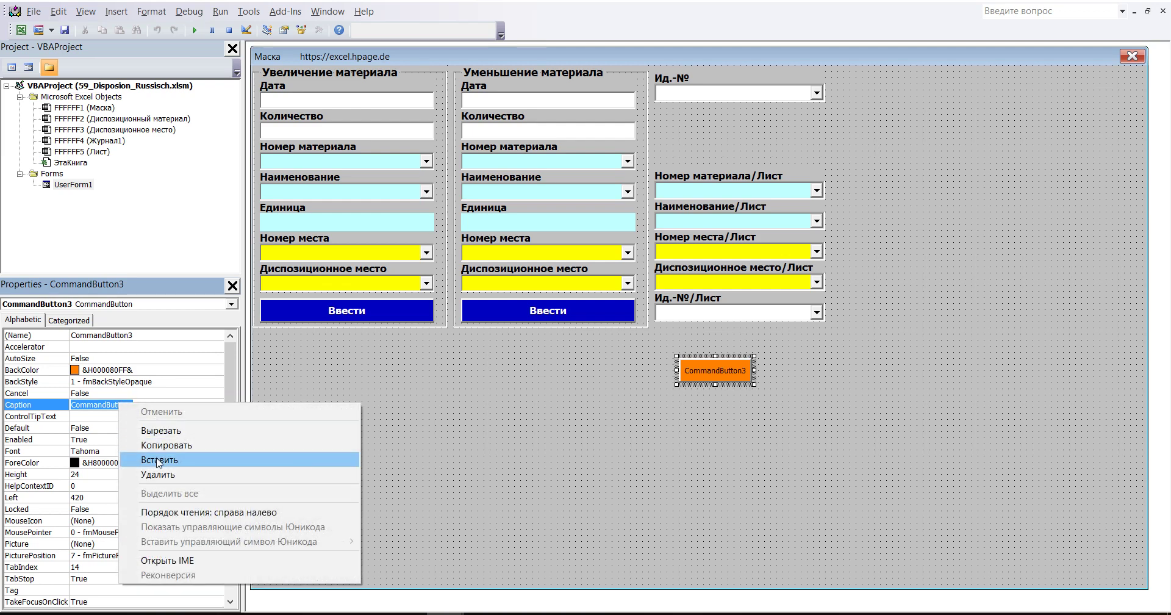
{"action": "left_click", "coordinate": [157, 460]}
{"action": "left_click", "coordinate": [99, 417]}
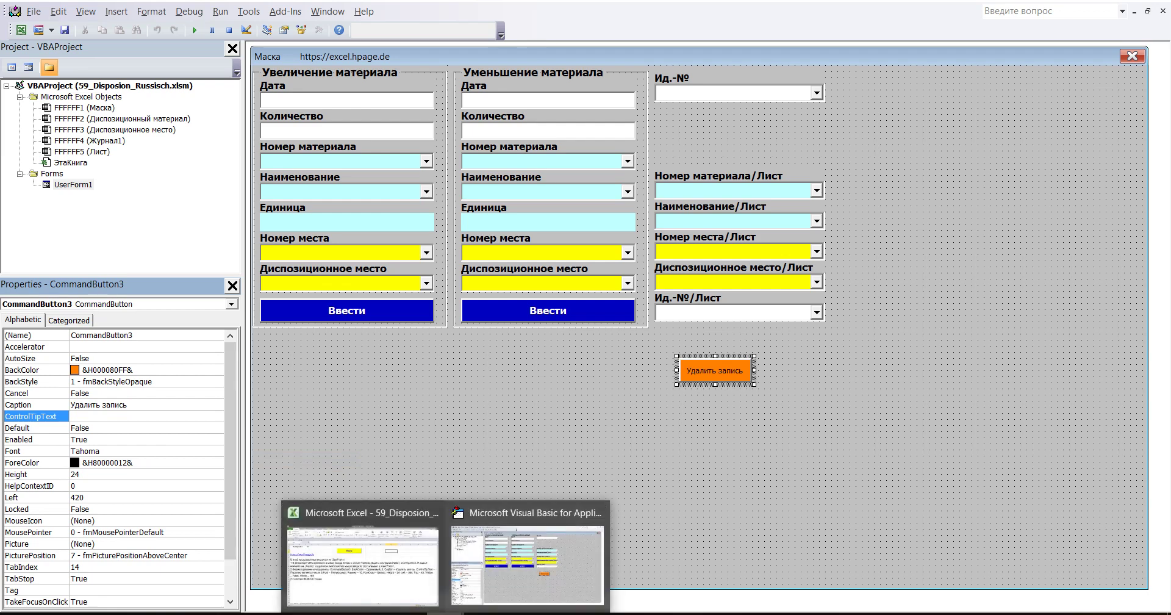
{"action": "left_click", "coordinate": [386, 561]}
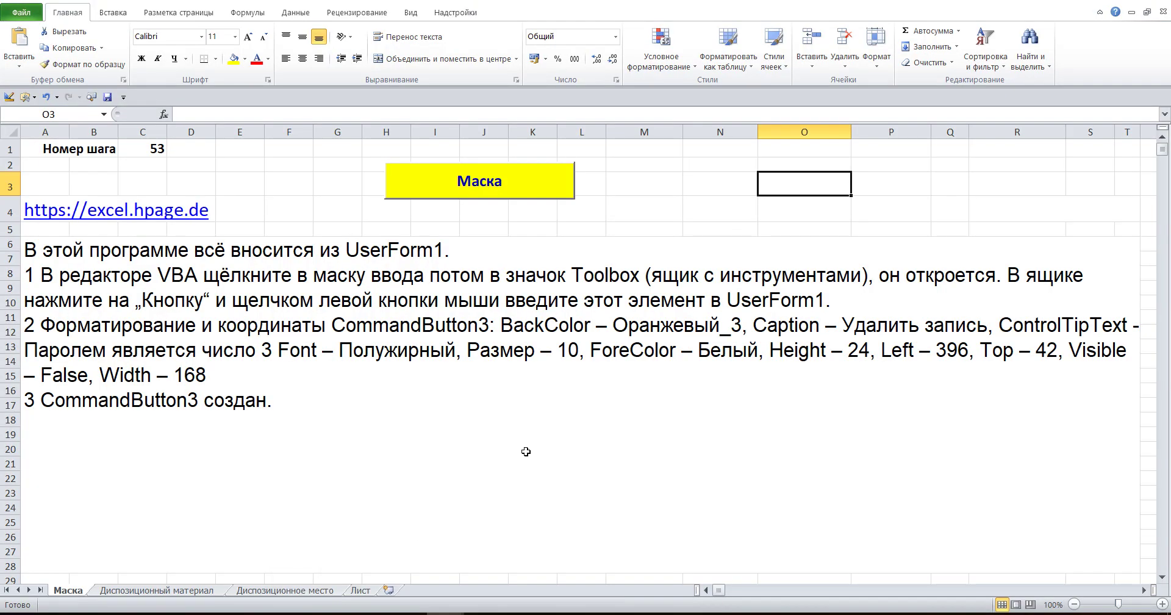
{"action": "left_click", "coordinate": [67, 352]}
{"action": "double_click", "coordinate": [67, 352]}
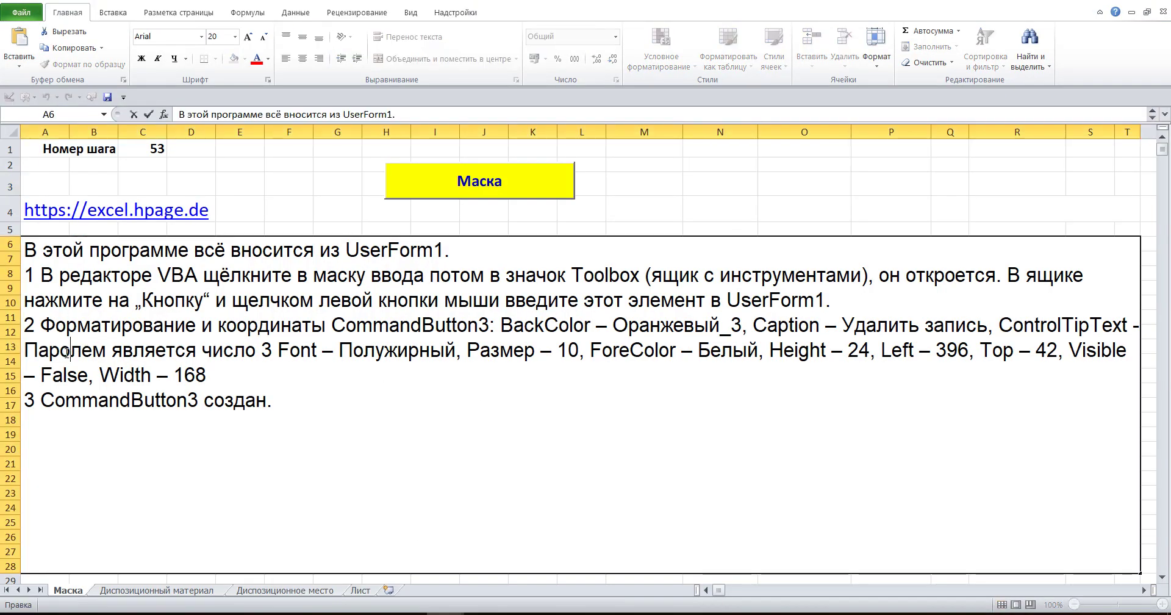
{"action": "left_click_drag", "start_coordinate": [25, 350], "coordinate": [271, 350]}
{"action": "right_click", "coordinate": [220, 352]}
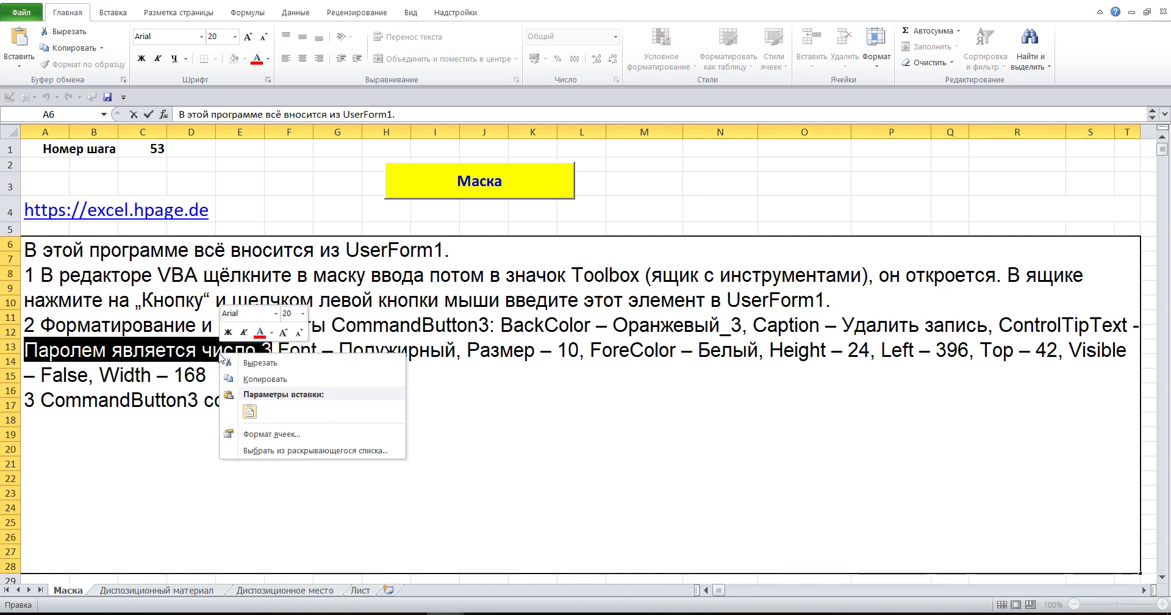
{"action": "left_click", "coordinate": [261, 379]}
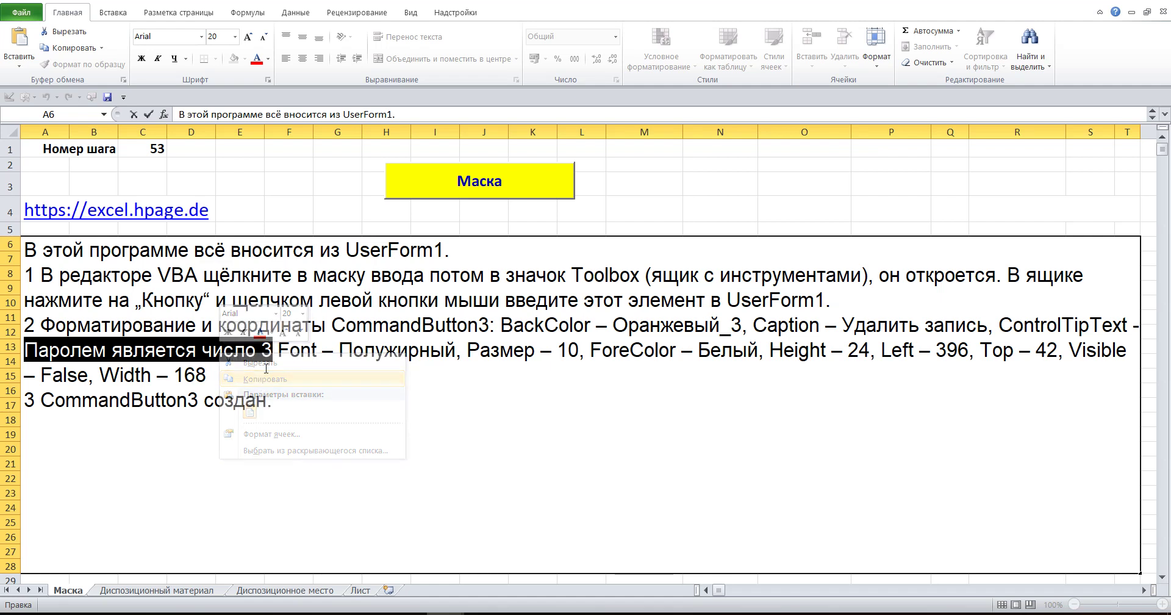
{"action": "left_click", "coordinate": [286, 206]}
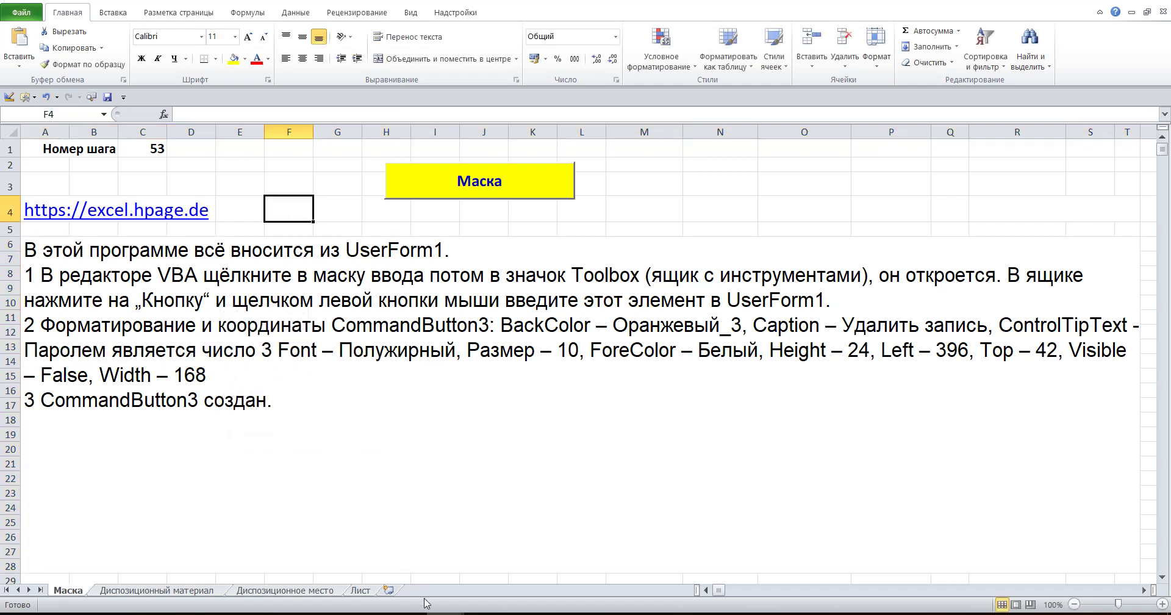
{"action": "left_click", "coordinate": [483, 553]}
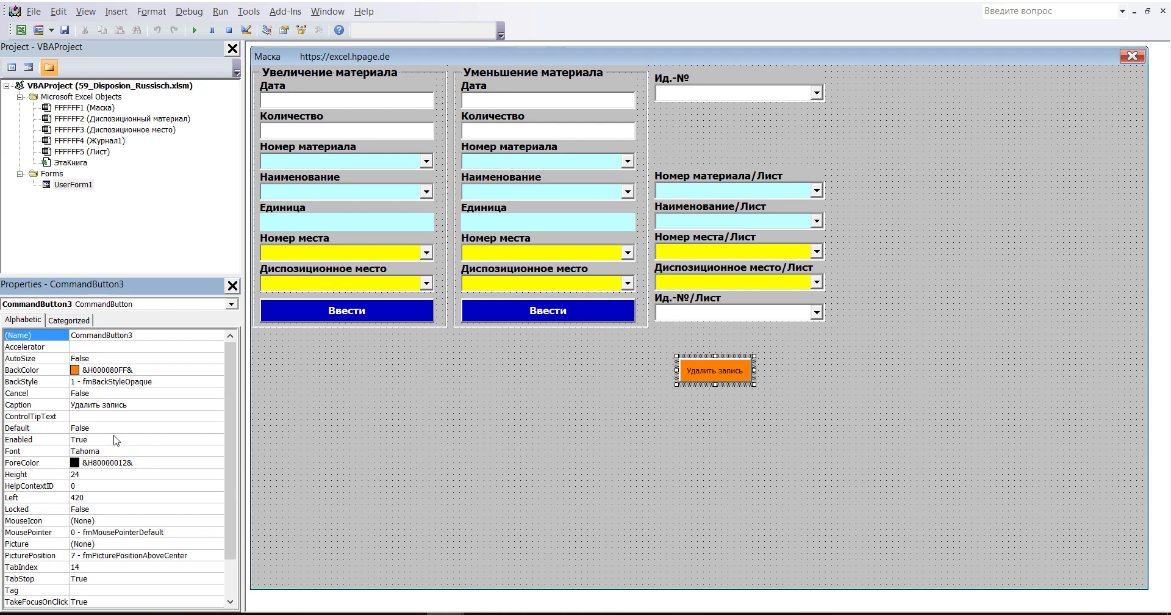
{"action": "left_click", "coordinate": [82, 415]}
{"action": "right_click", "coordinate": [83, 415]}
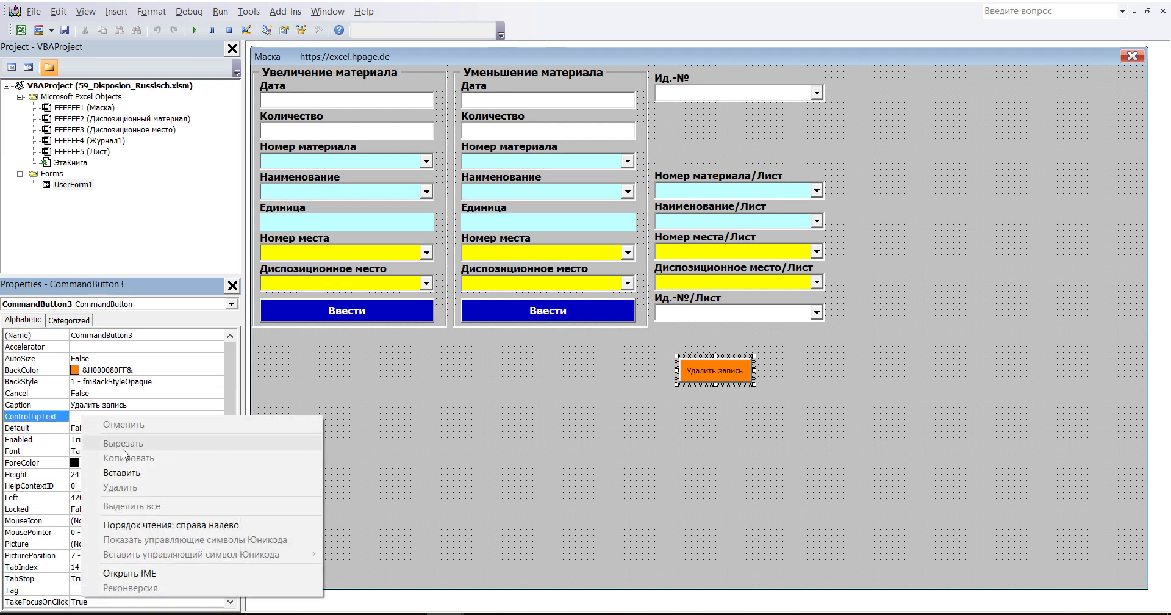
{"action": "left_click", "coordinate": [125, 474]}
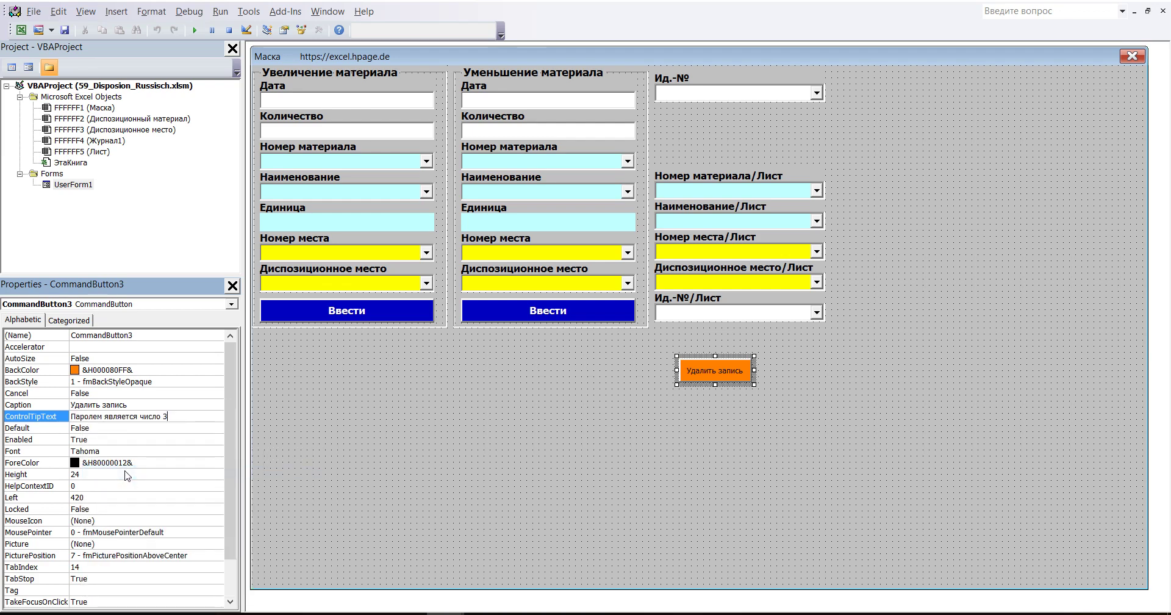
Make the button's caption font bold, size 10
{"action": "left_click", "coordinate": [107, 451]}
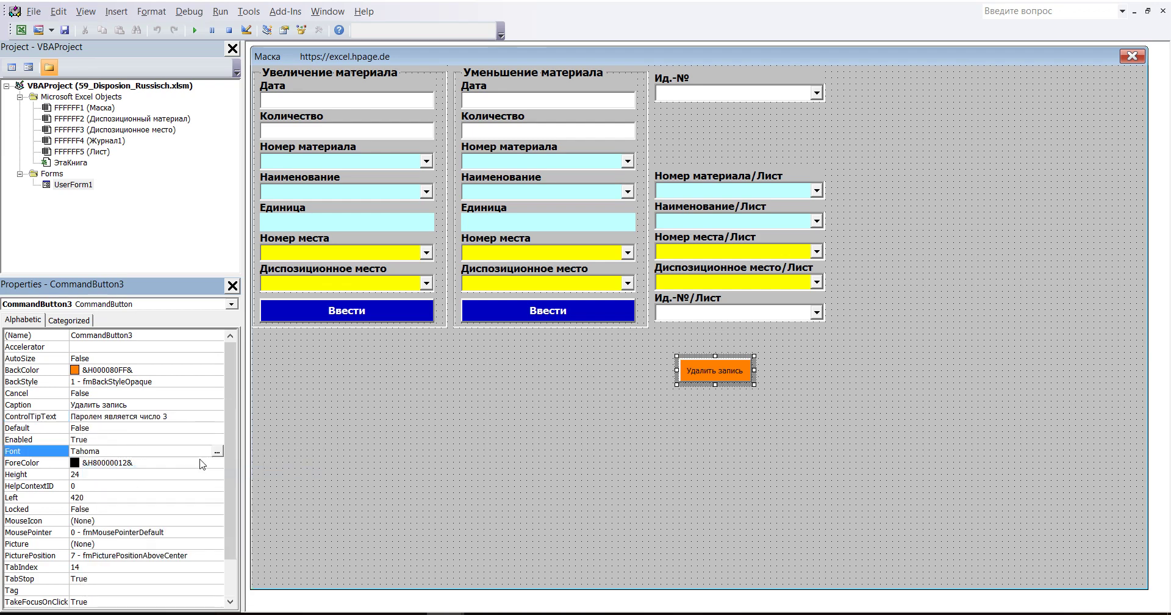
{"action": "left_click", "coordinate": [216, 451]}
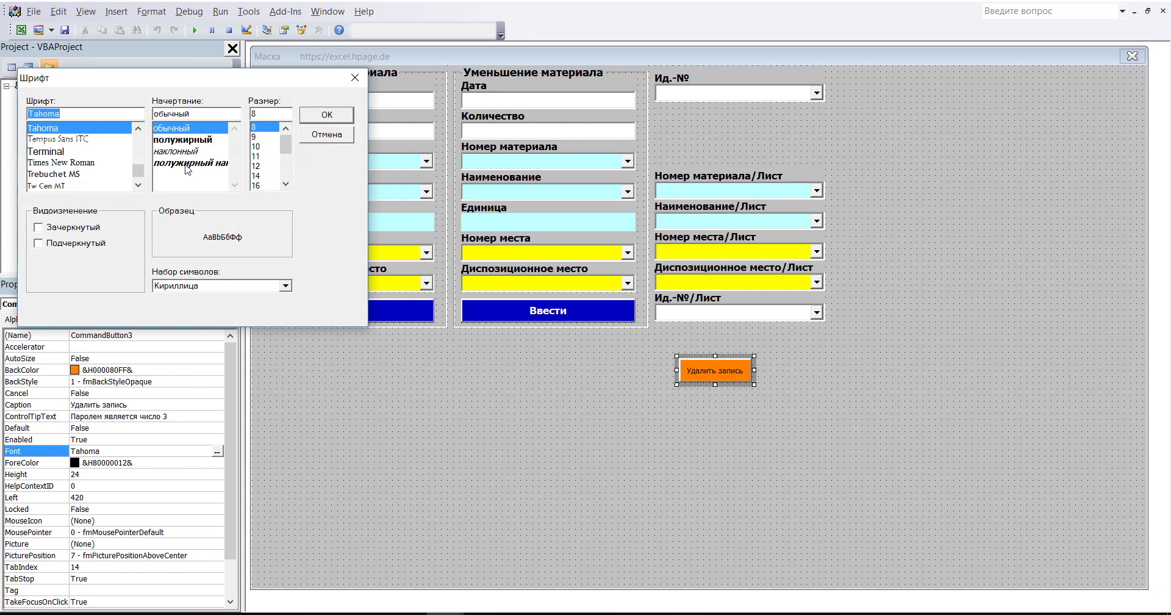
{"action": "left_click", "coordinate": [186, 140]}
{"action": "left_click", "coordinate": [260, 147]}
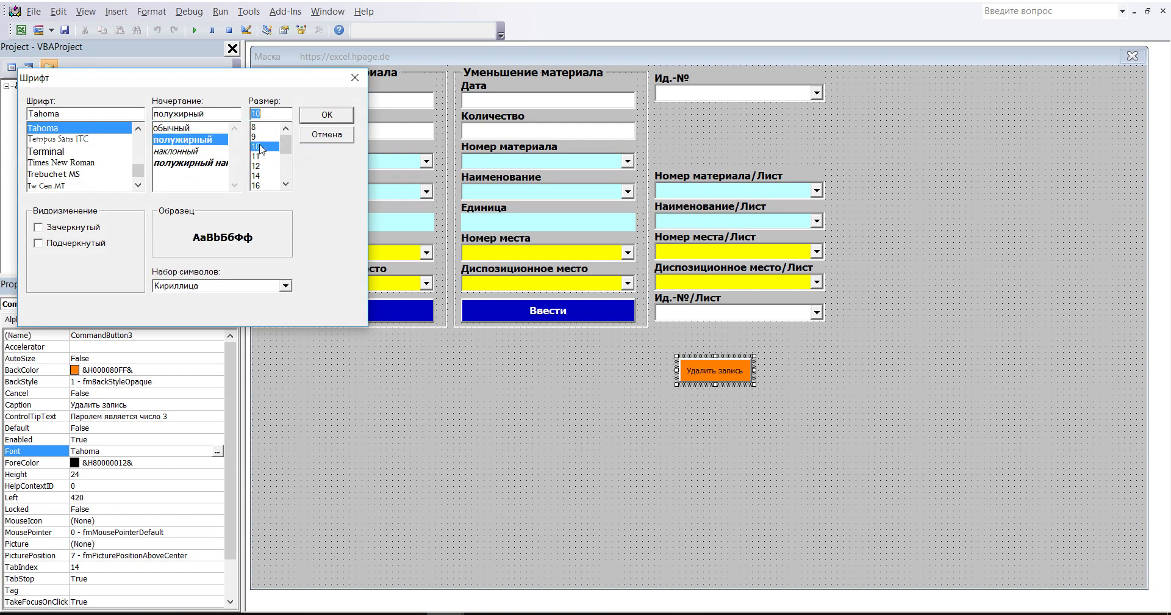
{"action": "left_click", "coordinate": [326, 115]}
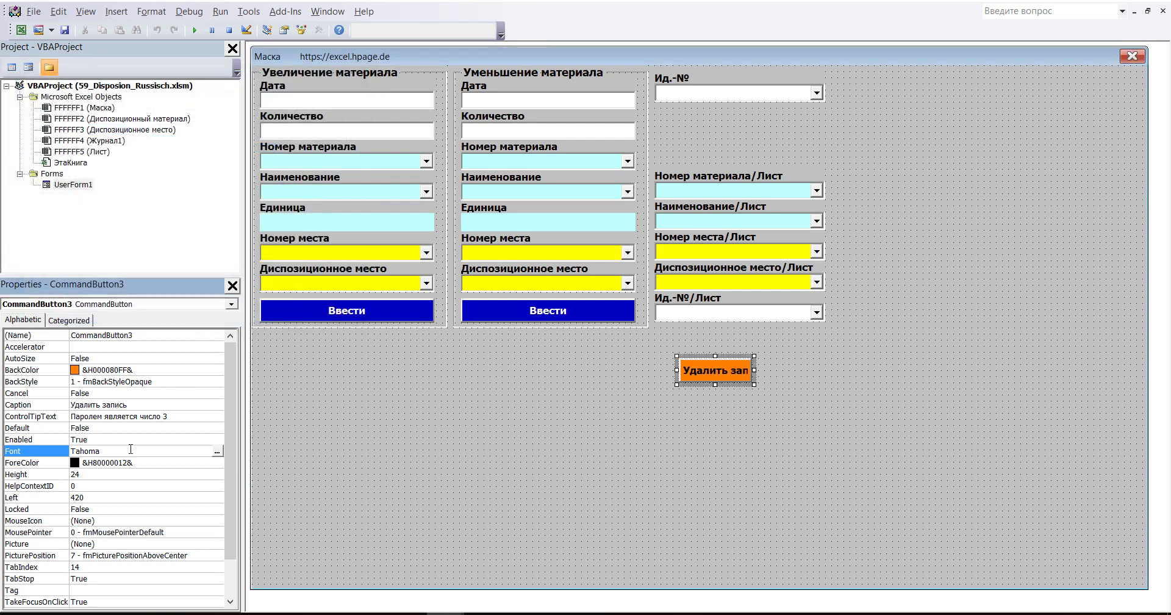
Set CommandButton3's ForeColor to white from the palette
{"action": "left_click", "coordinate": [137, 463]}
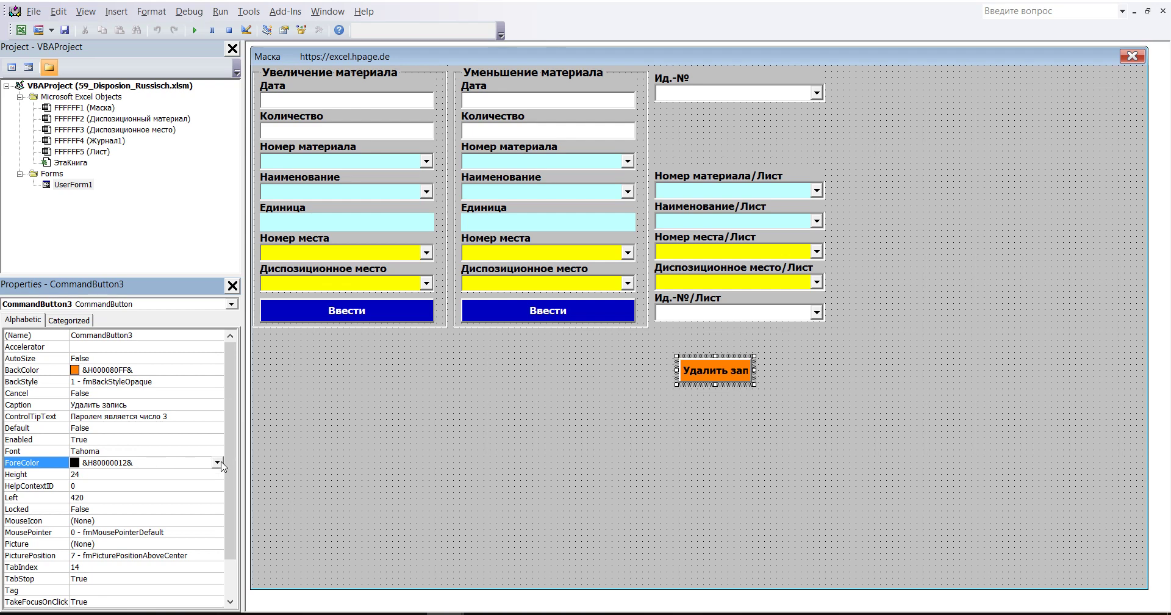
{"action": "left_click", "coordinate": [218, 462]}
{"action": "left_click", "coordinate": [124, 478]}
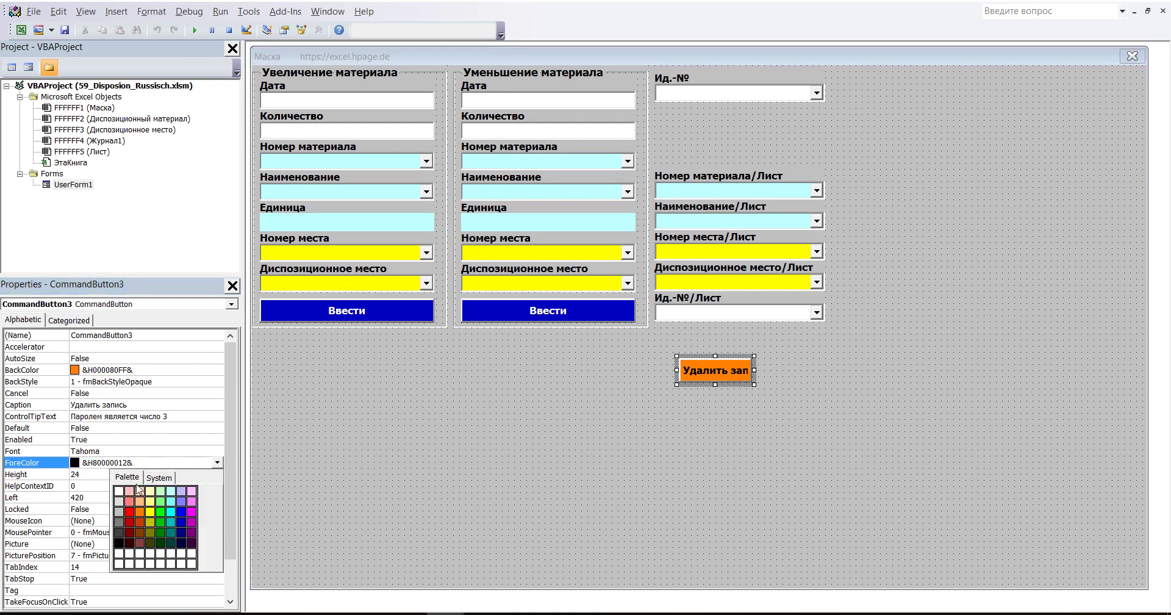
{"action": "left_click", "coordinate": [119, 491]}
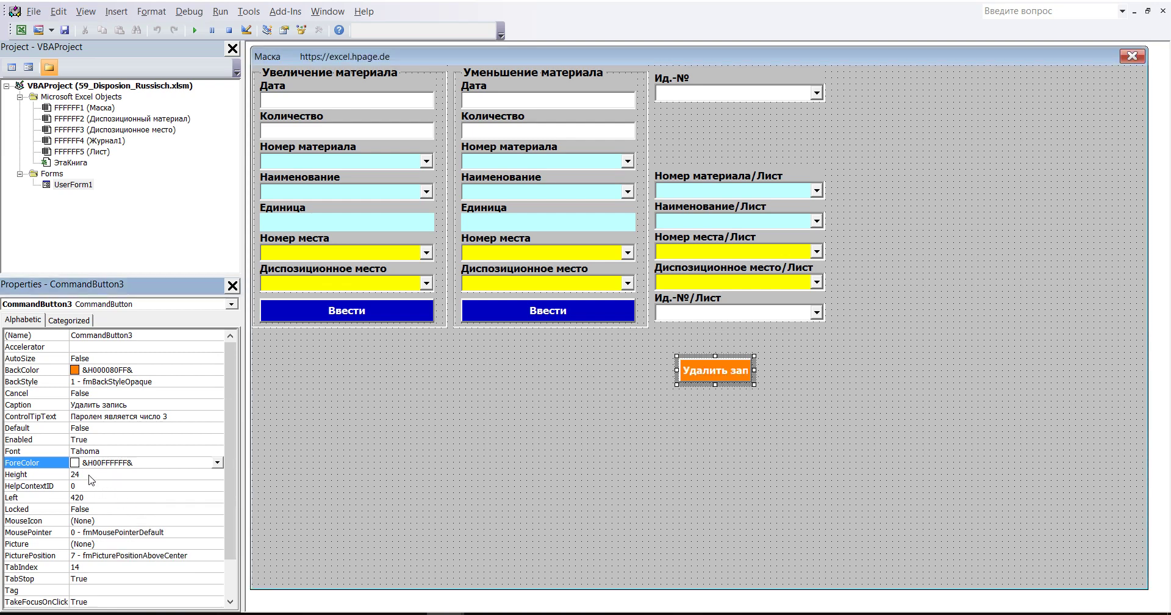
{"action": "left_click", "coordinate": [90, 474]}
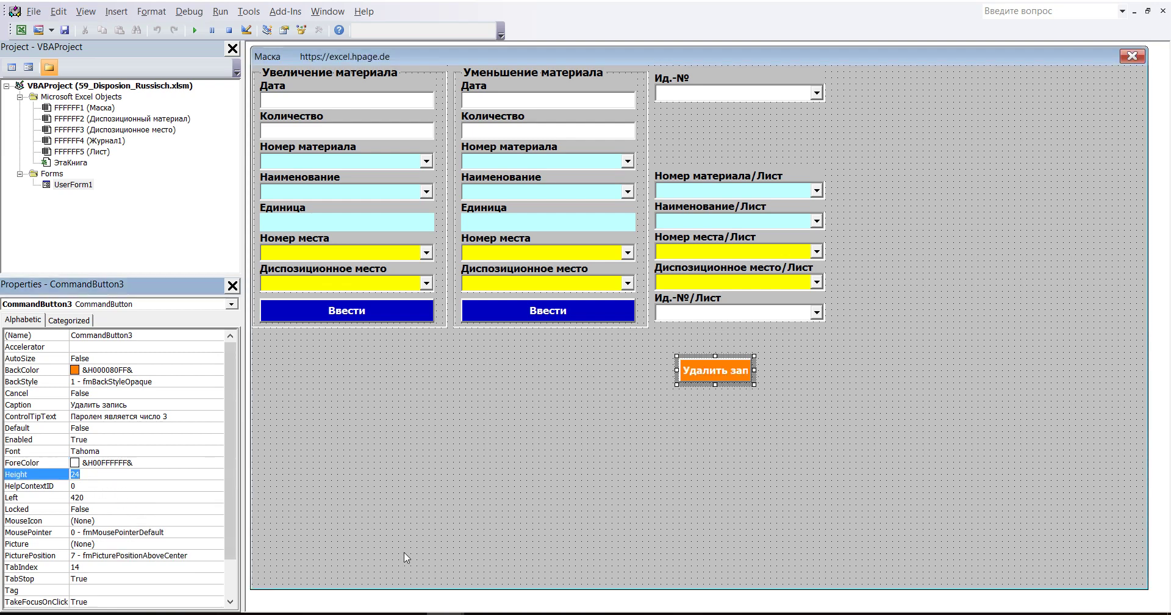
{"action": "mouse_move", "coordinate": [373, 571]}
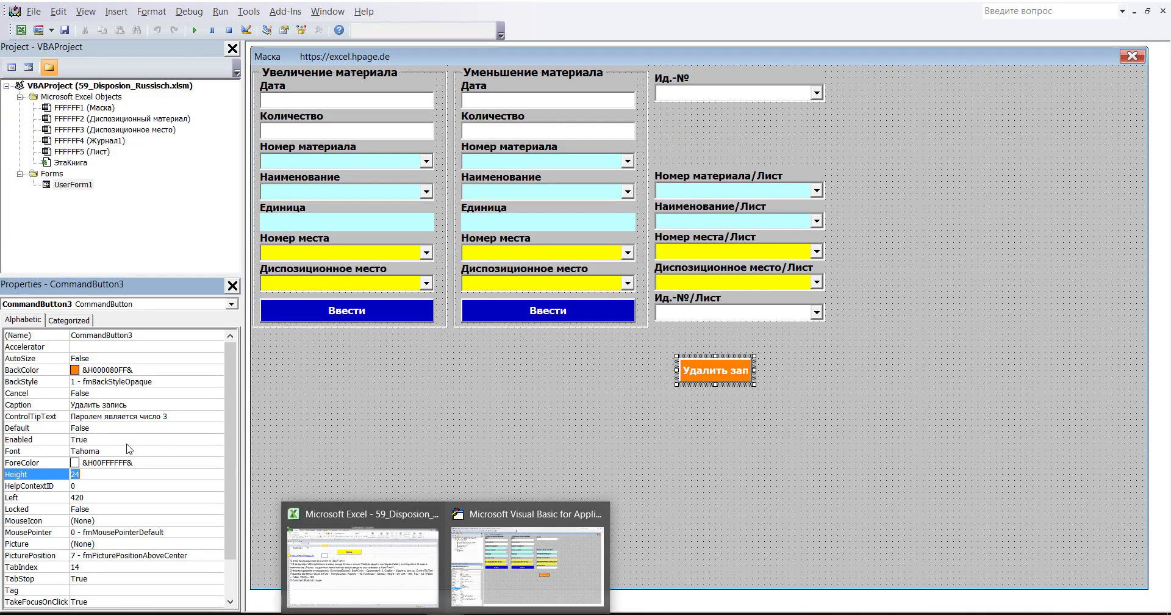
Set CommandButton3's Left to 396 and Top to 42 in the Properties window
{"action": "left_click", "coordinate": [526, 564]}
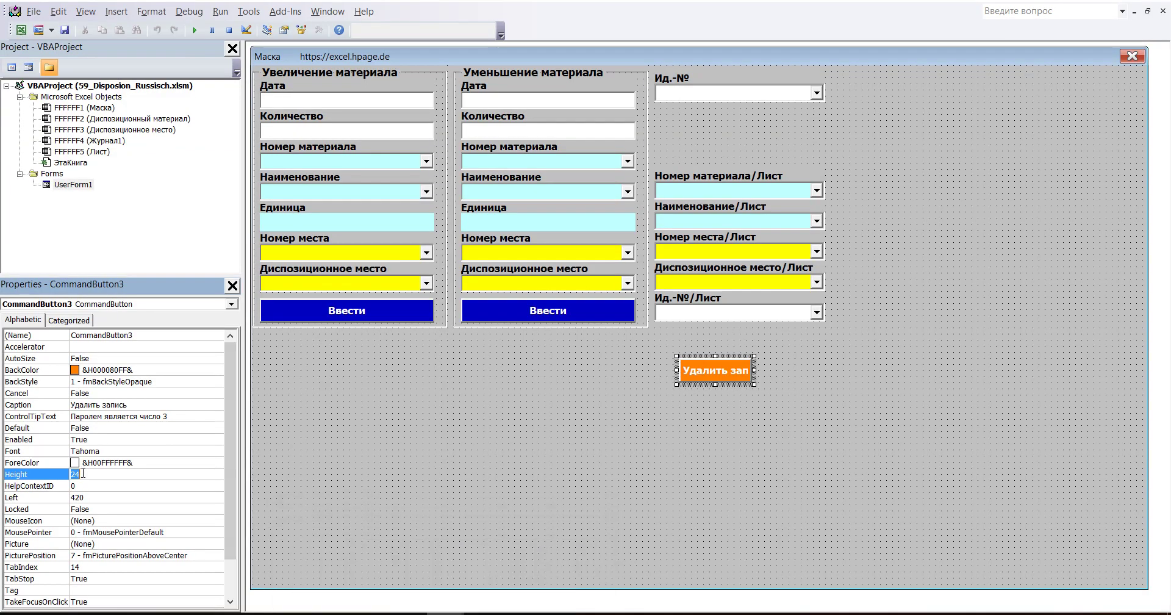
{"action": "left_click", "coordinate": [90, 474]}
{"action": "left_click", "coordinate": [89, 498]}
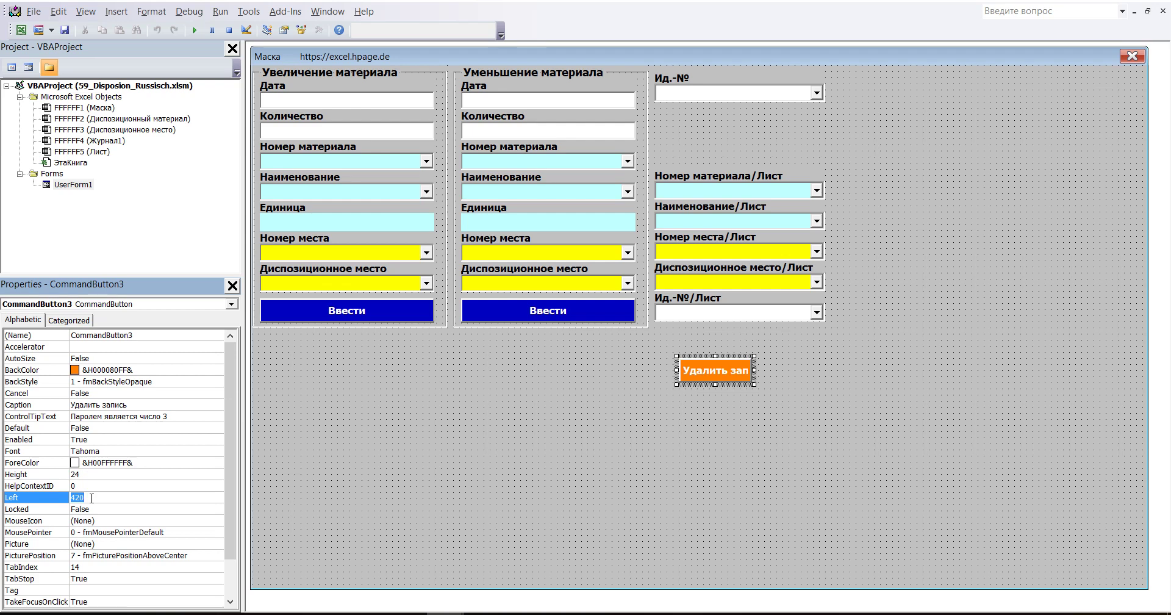
{"action": "type", "text": "396"}
{"action": "left_click_drag", "start_coordinate": [228, 416], "coordinate": [228, 453]}
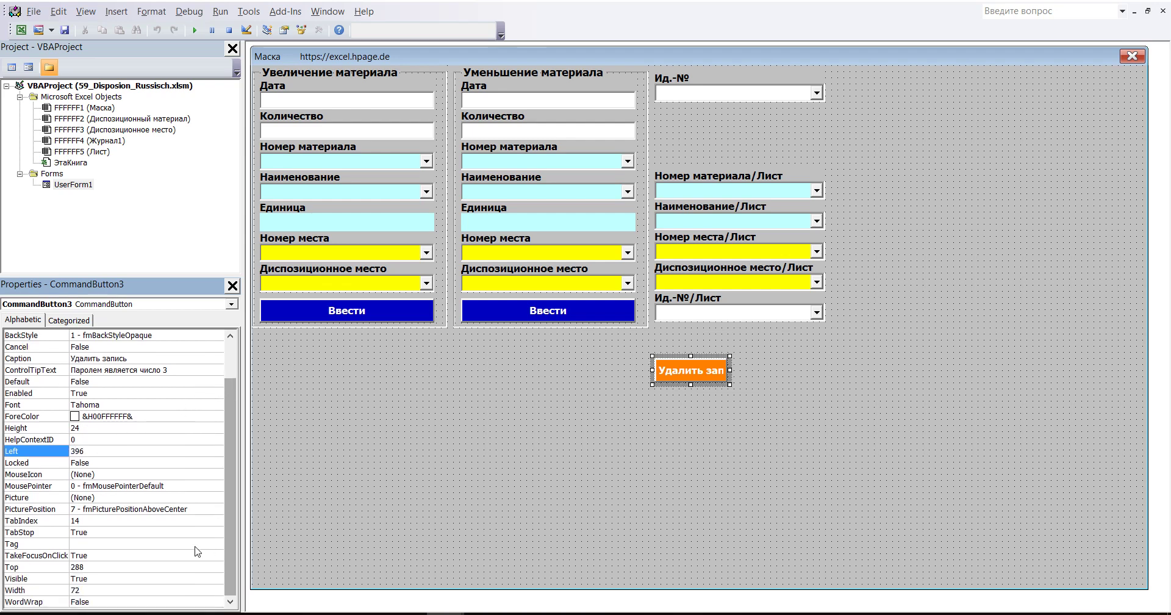
{"action": "double_click", "coordinate": [94, 571]}
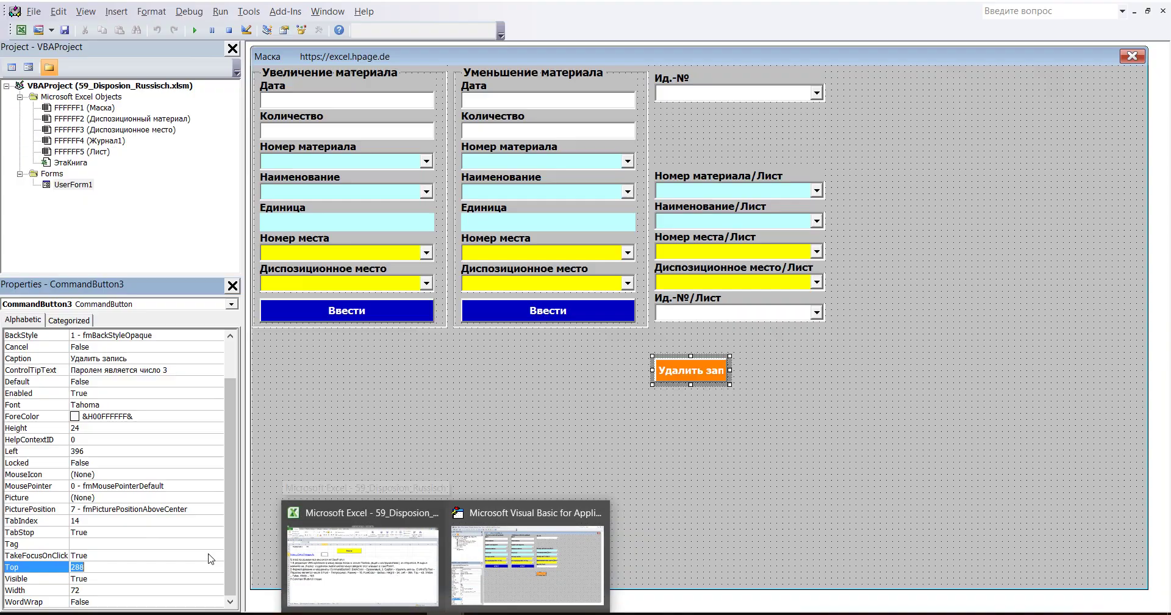
{"action": "type", "text": "42"}
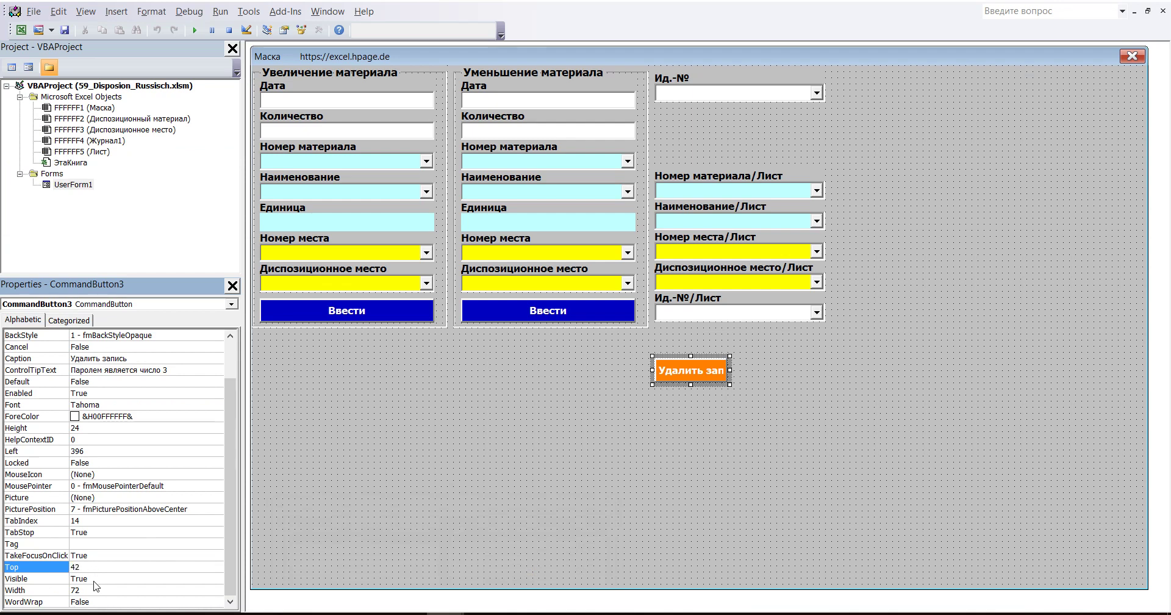
{"action": "key", "text": "Return"}
Set CommandButton3's Visible property to False
{"action": "left_click", "coordinate": [173, 578]}
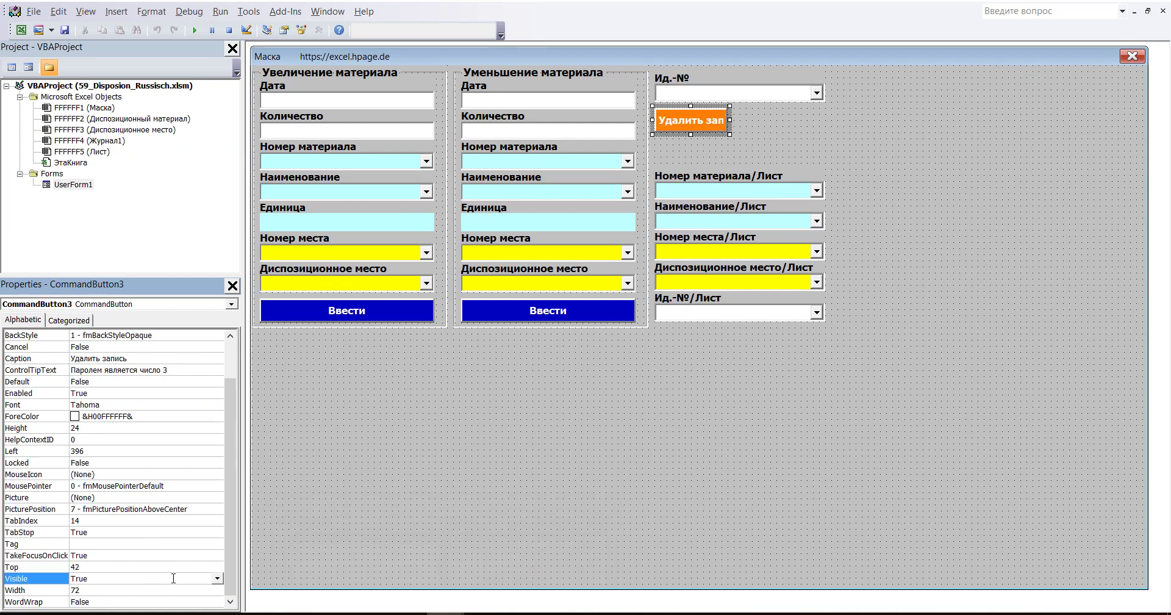
{"action": "left_click", "coordinate": [216, 579]}
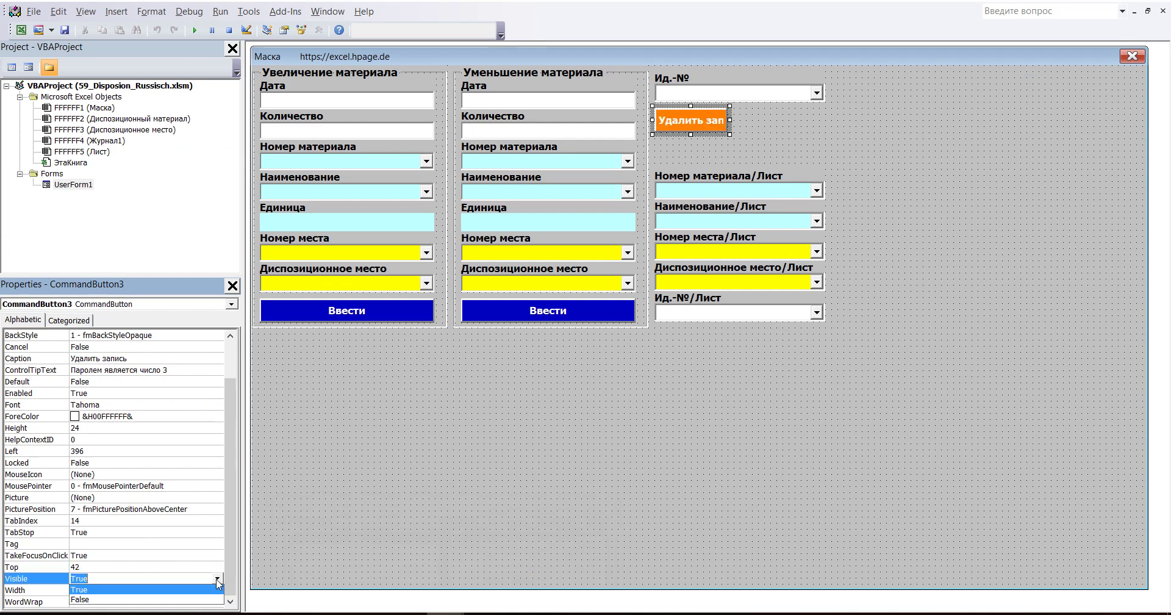
{"action": "left_click", "coordinate": [88, 600]}
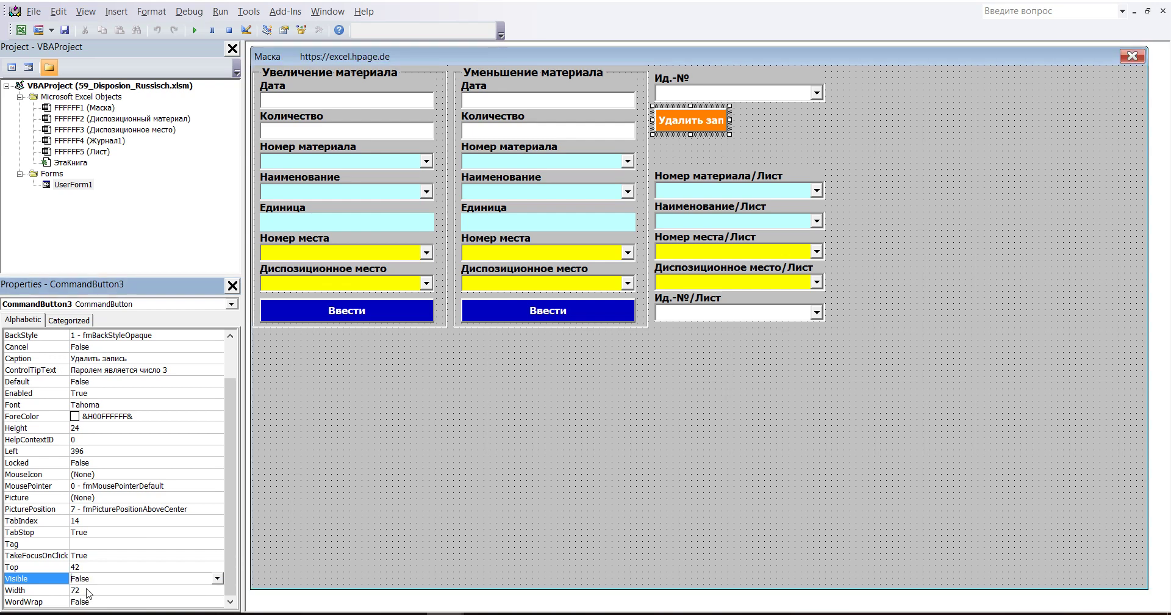
Set the button's Width to 168 so the full caption shows
{"action": "left_click", "coordinate": [87, 589]}
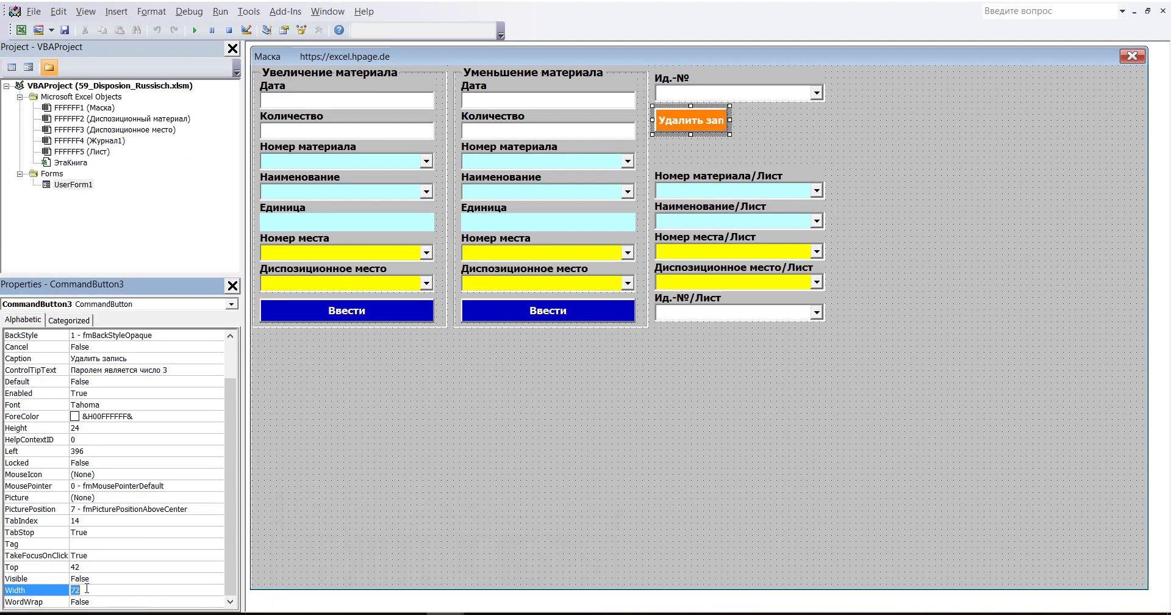
{"action": "type", "text": "168"}
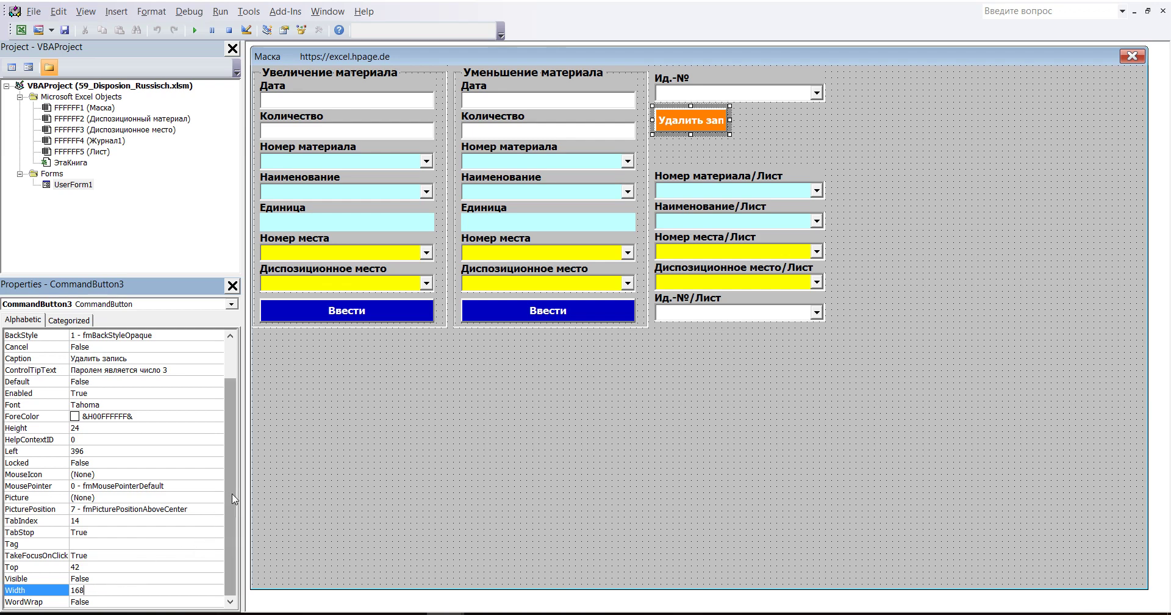
{"action": "key", "text": "Return"}
{"action": "left_click", "coordinate": [537, 421]}
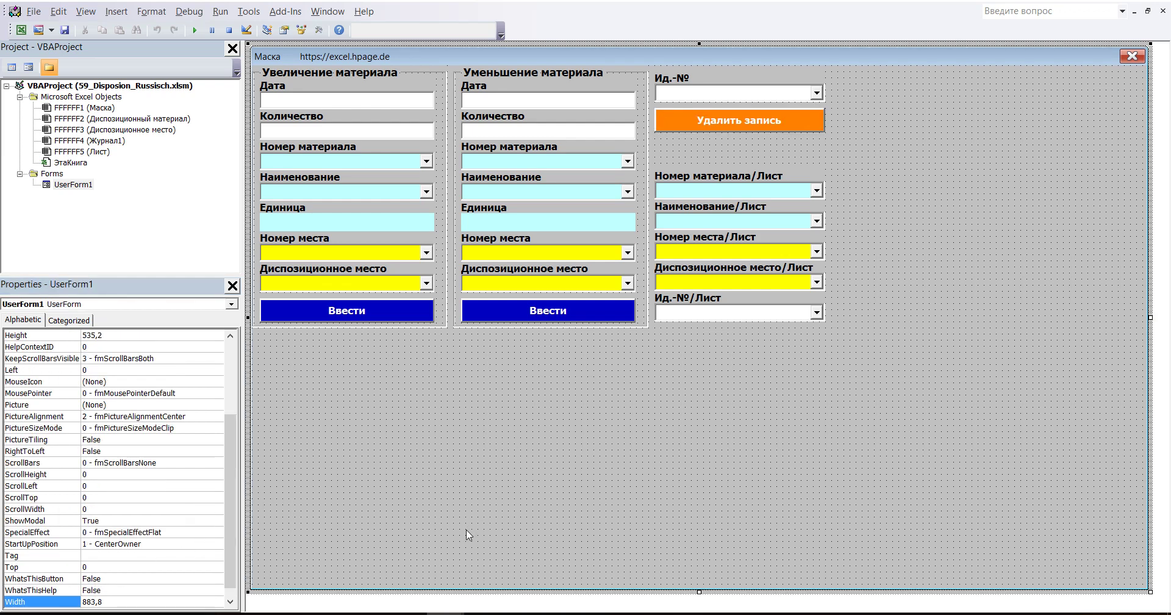
{"action": "mouse_move", "coordinate": [430, 608]}
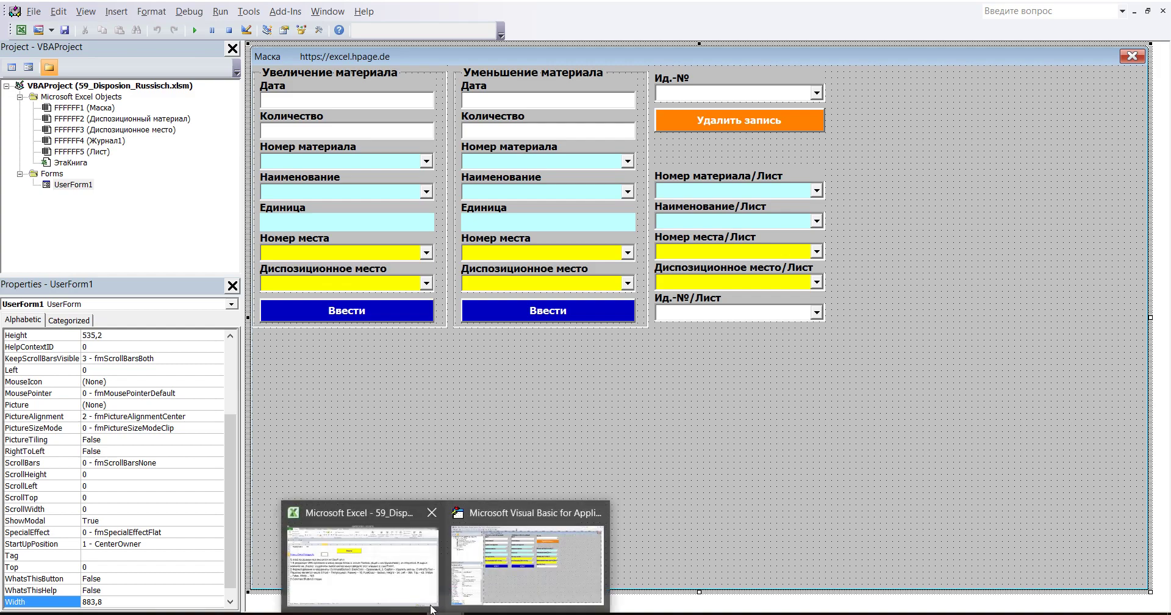
Back on the Маска sheet, highlight step 3 in A6 and launch UserForm1 via the Маска button
{"action": "left_click", "coordinate": [549, 549]}
{"action": "double_click", "coordinate": [288, 398]}
{"action": "key", "text": "shift+Home"}
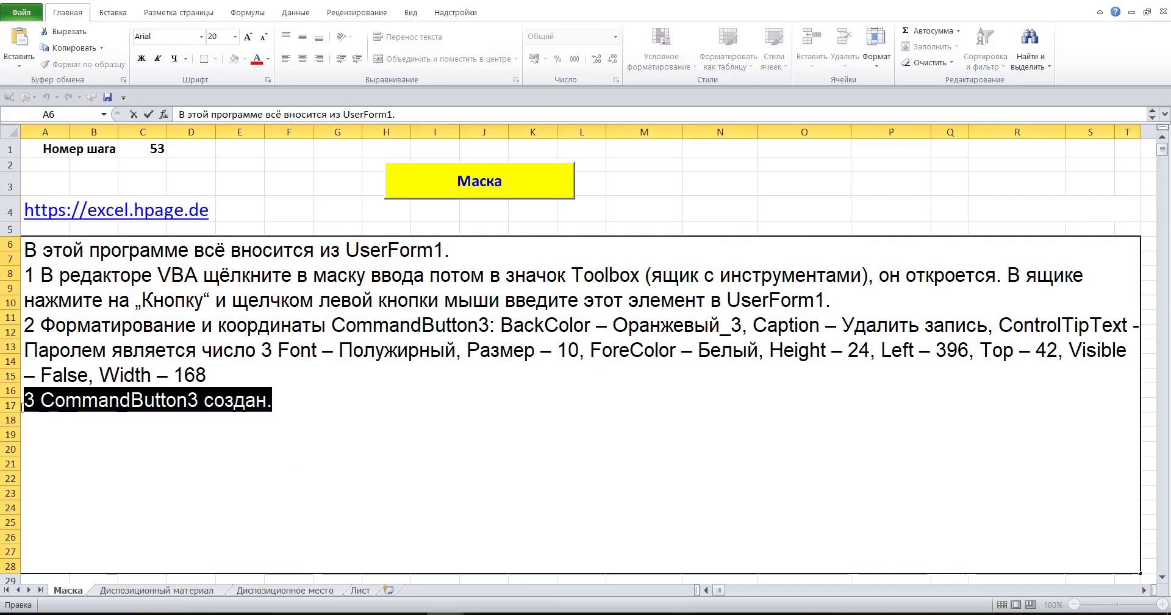
{"action": "left_click", "coordinate": [413, 178]}
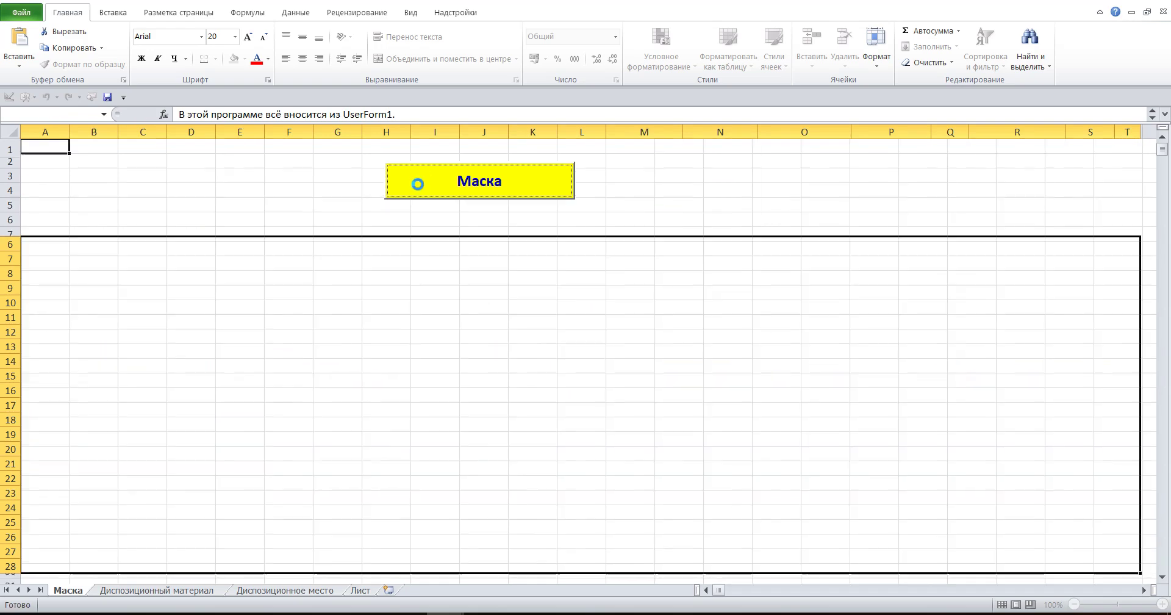